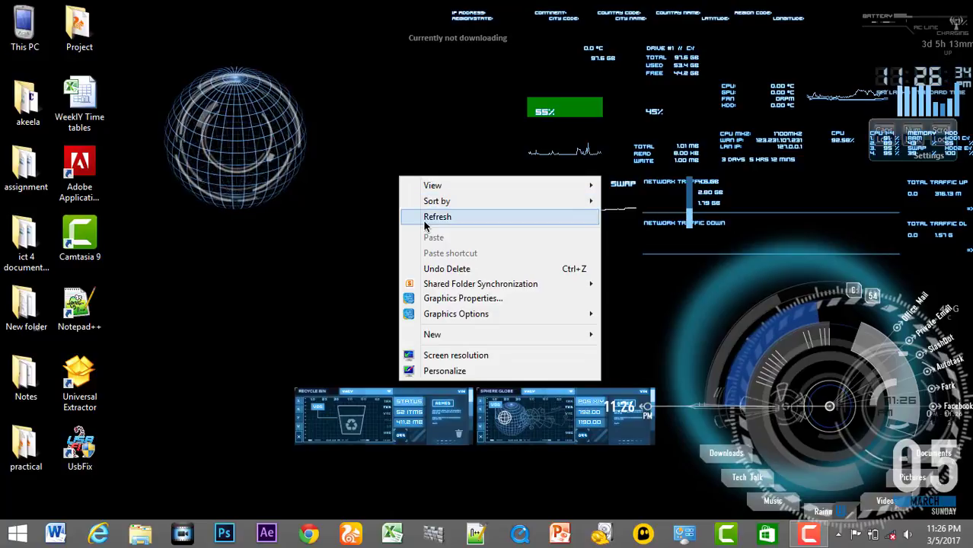
{"action": "left_click", "coordinate": [417, 217]}
{"action": "right_click", "coordinate": [389, 176]}
{"action": "left_click", "coordinate": [427, 219]}
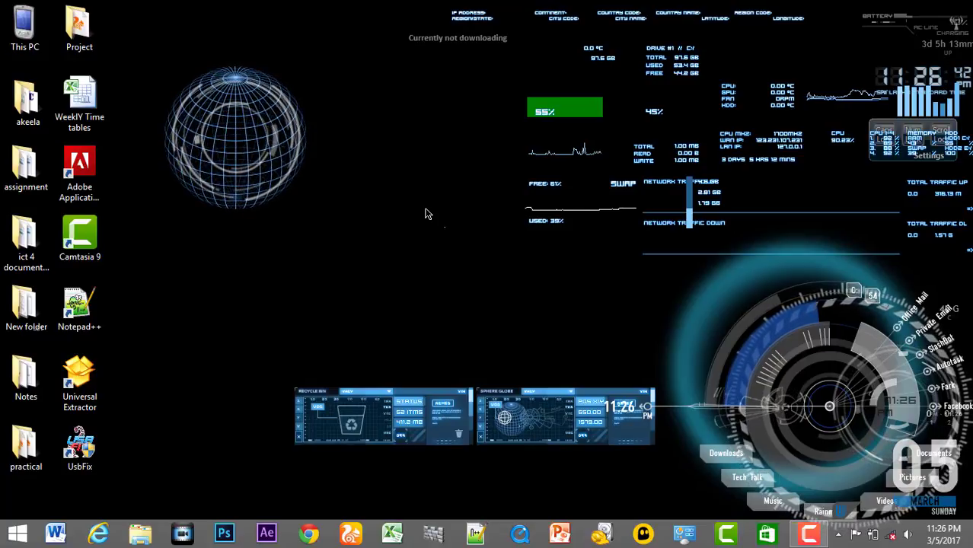
{"action": "right_click", "coordinate": [425, 201]}
{"action": "left_click", "coordinate": [430, 239]}
{"action": "right_click", "coordinate": [362, 122]}
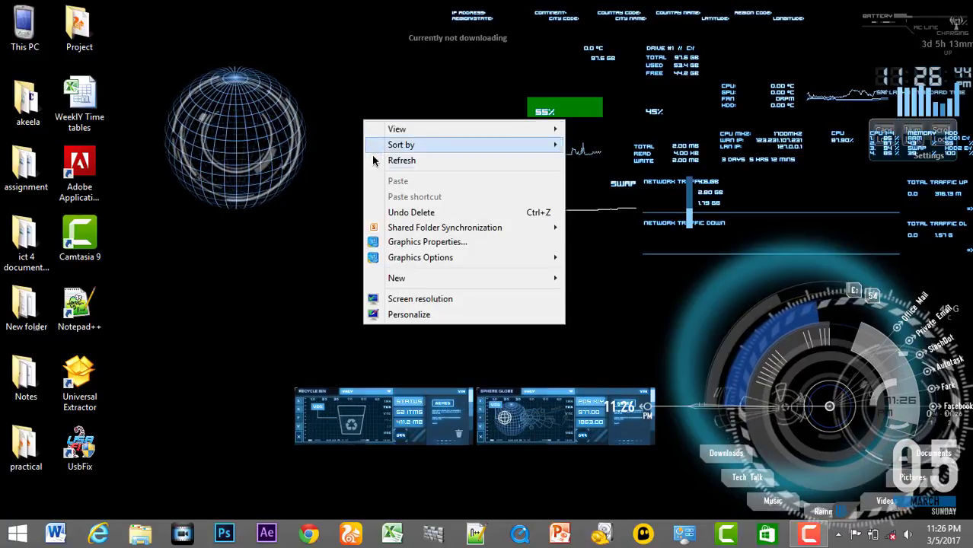
{"action": "left_click", "coordinate": [374, 161]}
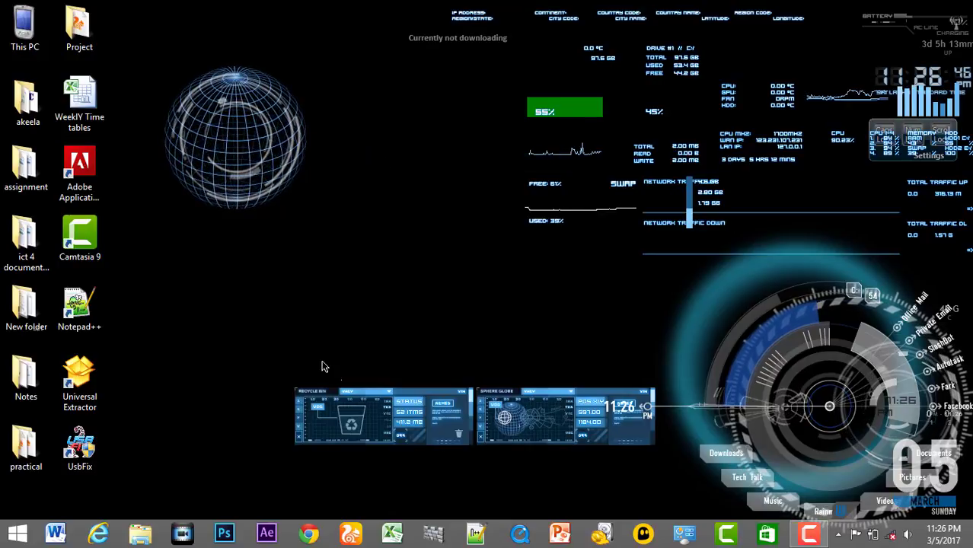
- Open Microsoft Word with a blank document and set the zoom to 100%
{"action": "left_click", "coordinate": [56, 534]}
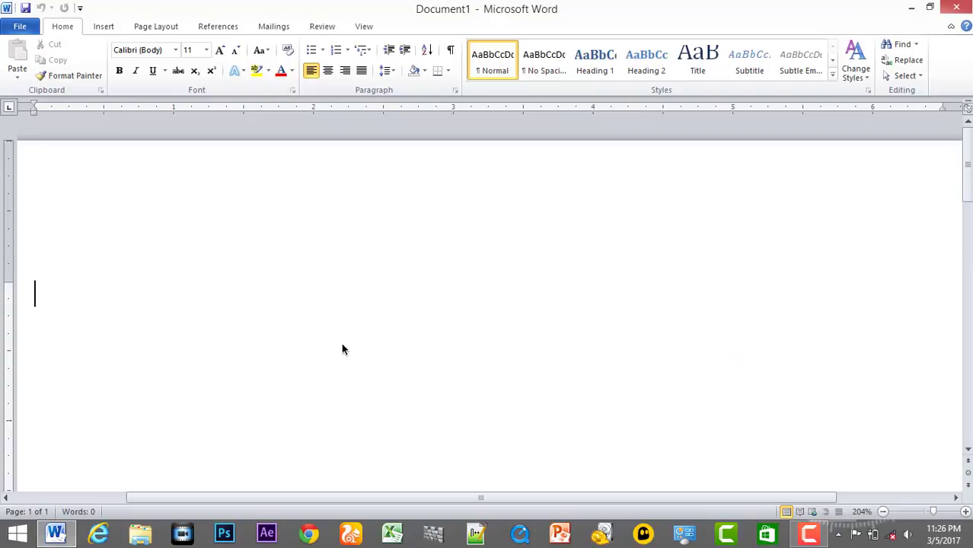
{"action": "left_click_drag", "start_coordinate": [933, 511], "coordinate": [923, 512]}
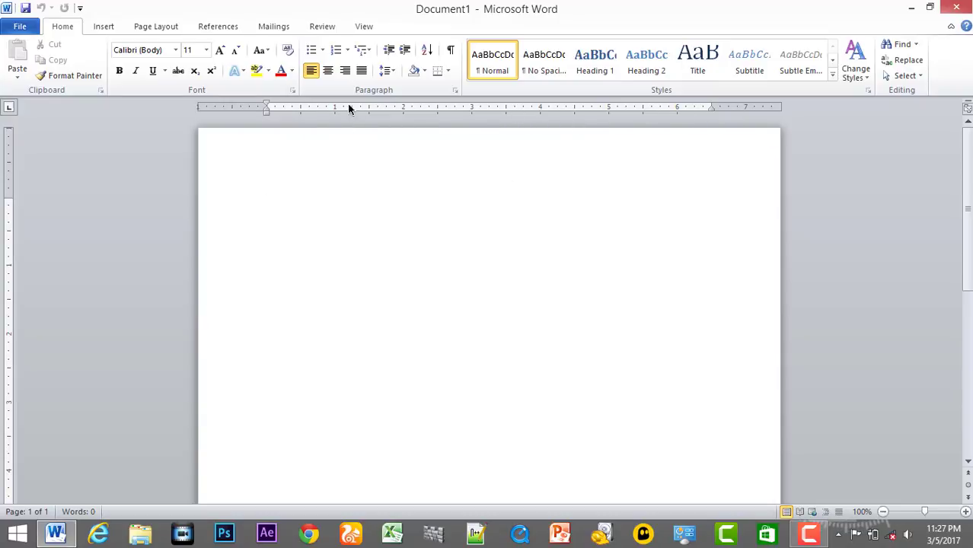
- Hide the document's ruler and show it again
{"action": "left_click", "coordinate": [355, 26]}
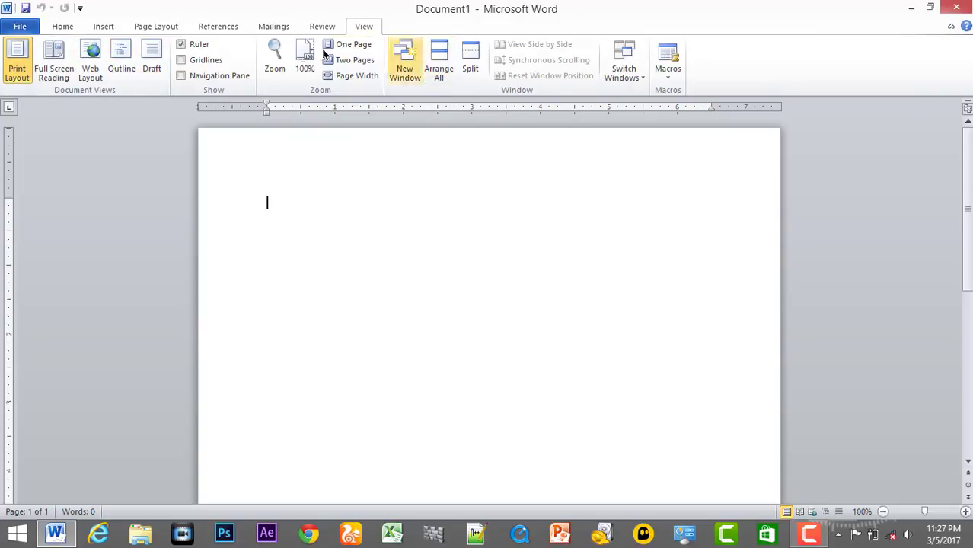
{"action": "left_click", "coordinate": [182, 44]}
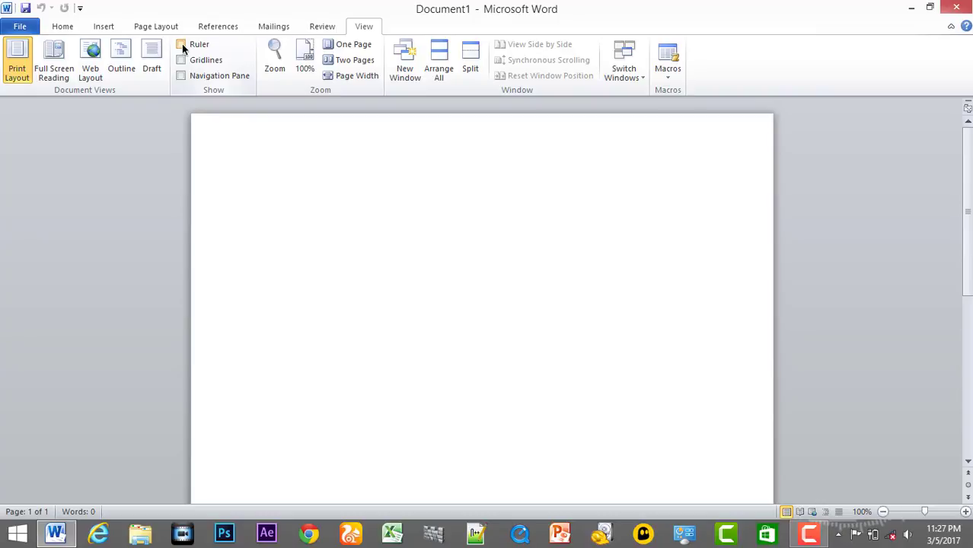
{"action": "left_click", "coordinate": [182, 45]}
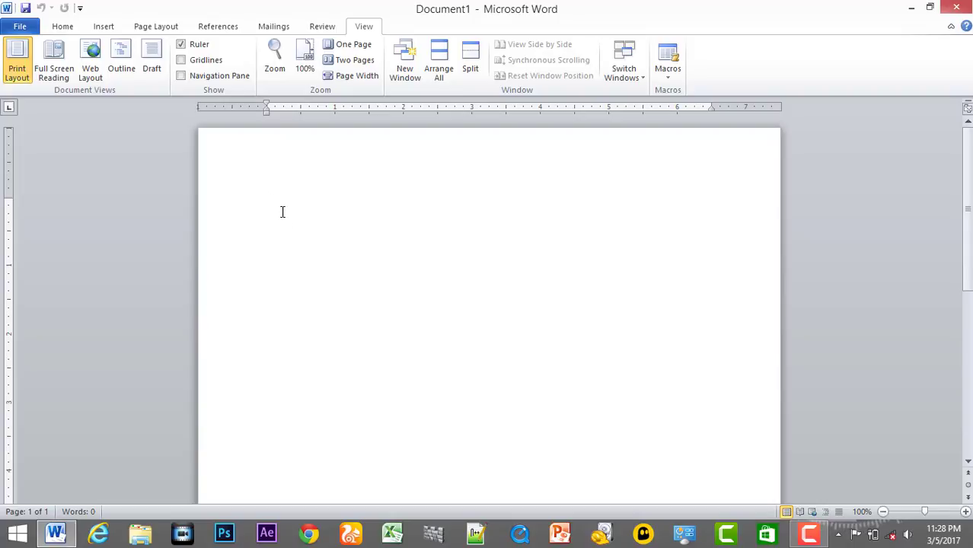
- Open the tab stop settings from the paragraph settings and examine the position, alignment and leader options, leaving them unchanged
{"action": "left_click", "coordinate": [64, 27]}
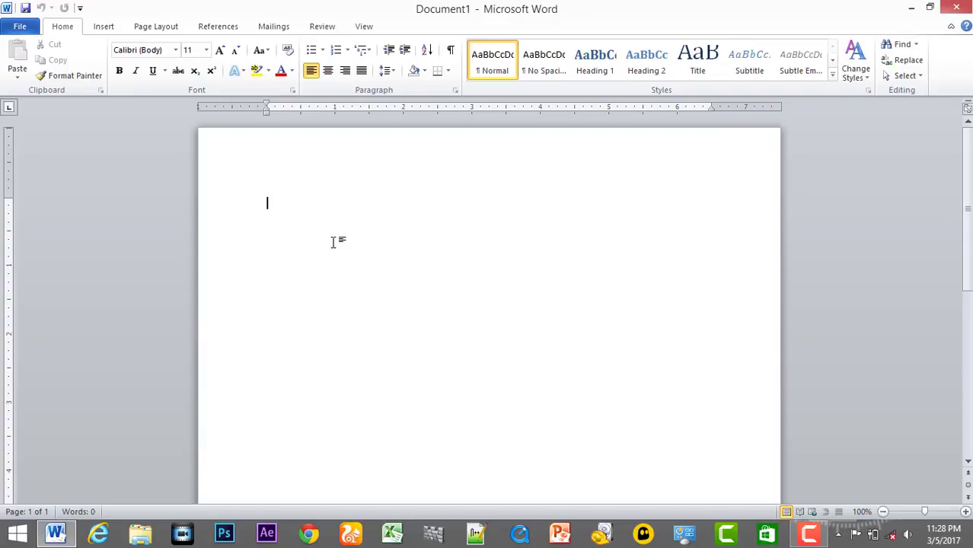
{"action": "left_click", "coordinate": [456, 90]}
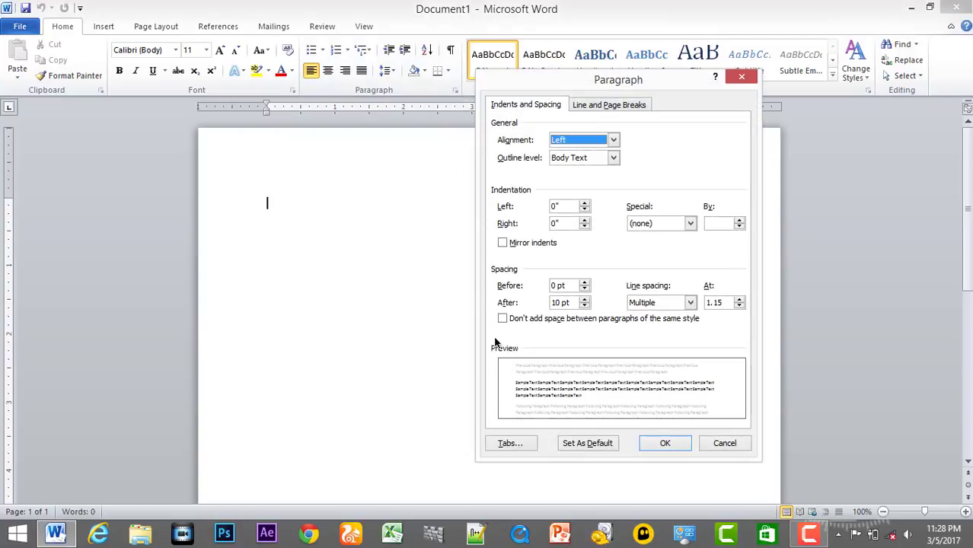
{"action": "left_click", "coordinate": [508, 445]}
{"action": "left_click_drag", "start_coordinate": [600, 172], "coordinate": [461, 169]}
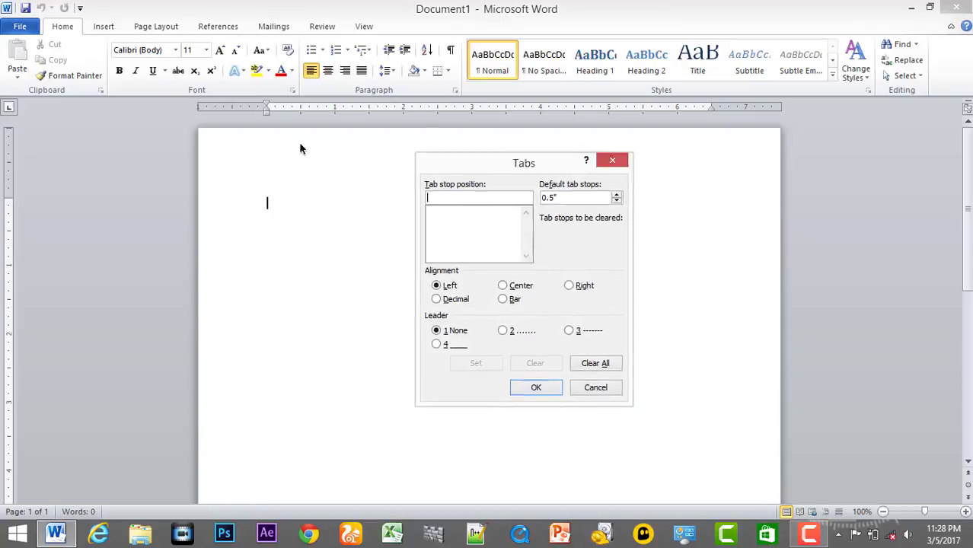
{"action": "left_click_drag", "start_coordinate": [300, 149], "coordinate": [586, 142]}
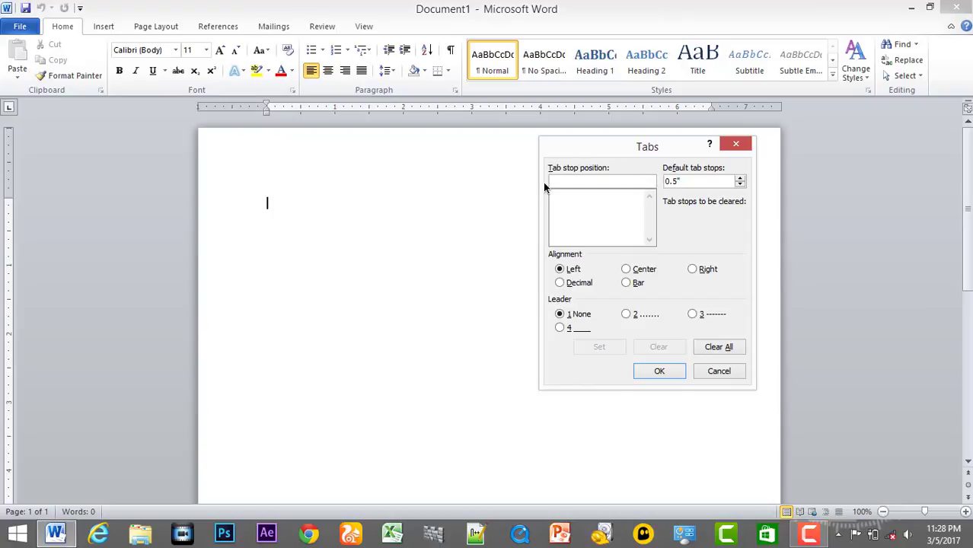
{"action": "left_click_drag", "start_coordinate": [599, 149], "coordinate": [605, 212]}
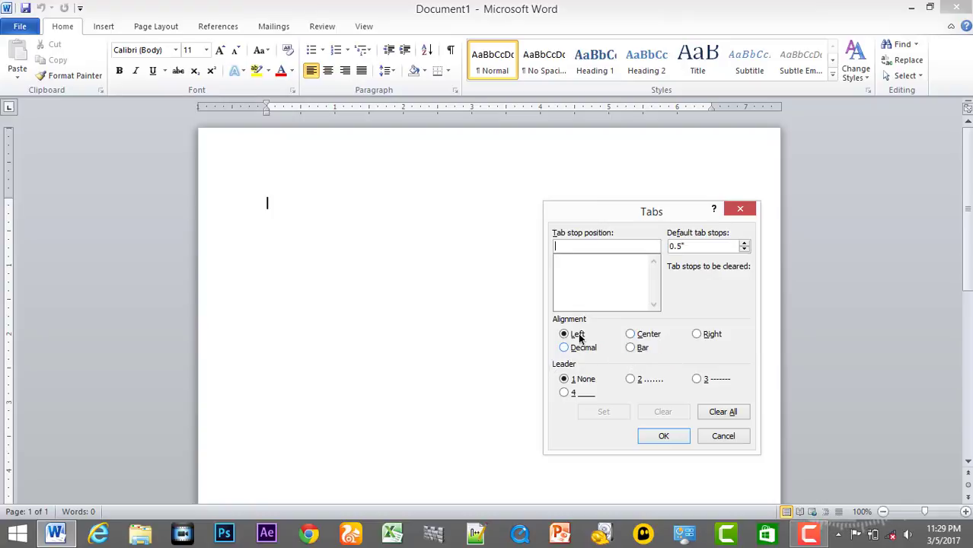
{"action": "left_click_drag", "start_coordinate": [608, 220], "coordinate": [633, 283]}
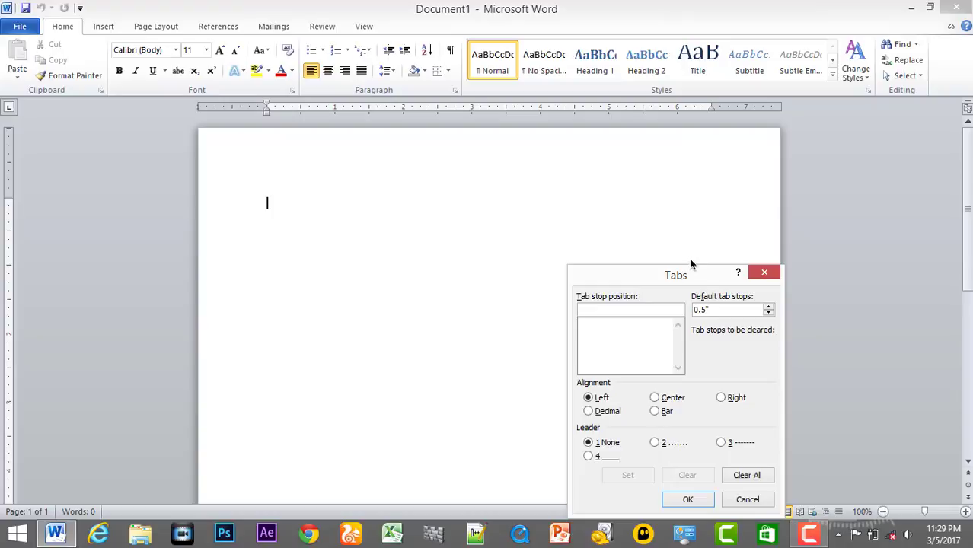
{"action": "left_click_drag", "start_coordinate": [677, 279], "coordinate": [590, 182]}
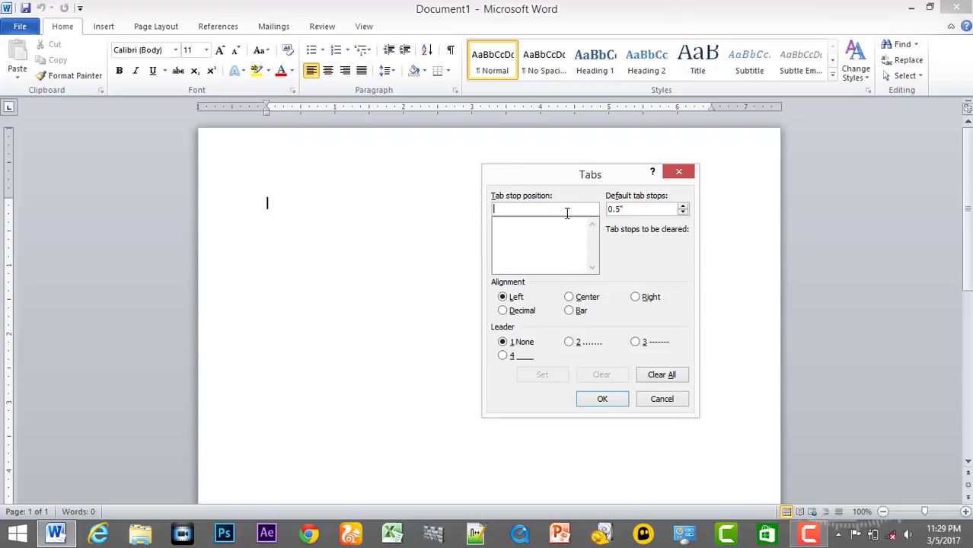
{"action": "left_click", "coordinate": [679, 171]}
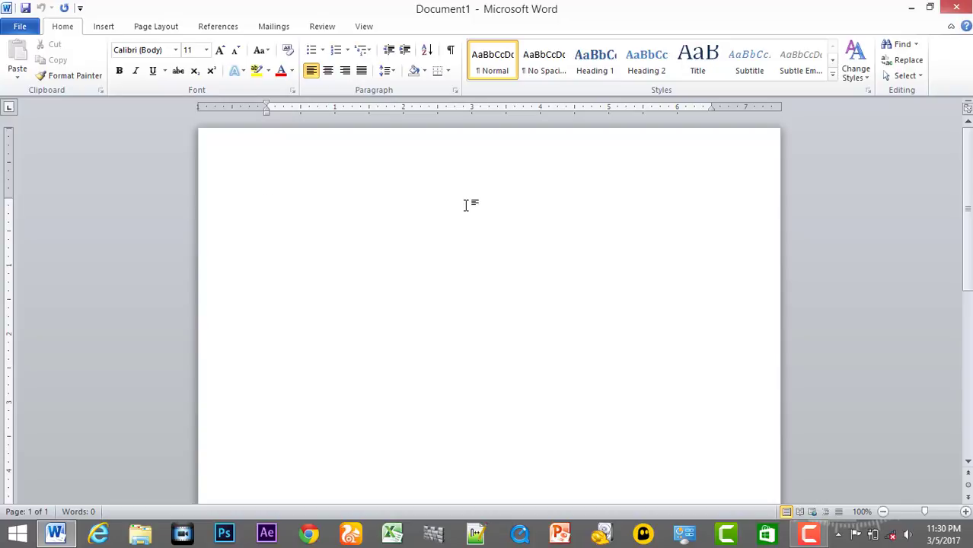
- Enter the title "Table of Contents" on the first line, centre it and correct its spelling
{"action": "type", "text": "Table "}
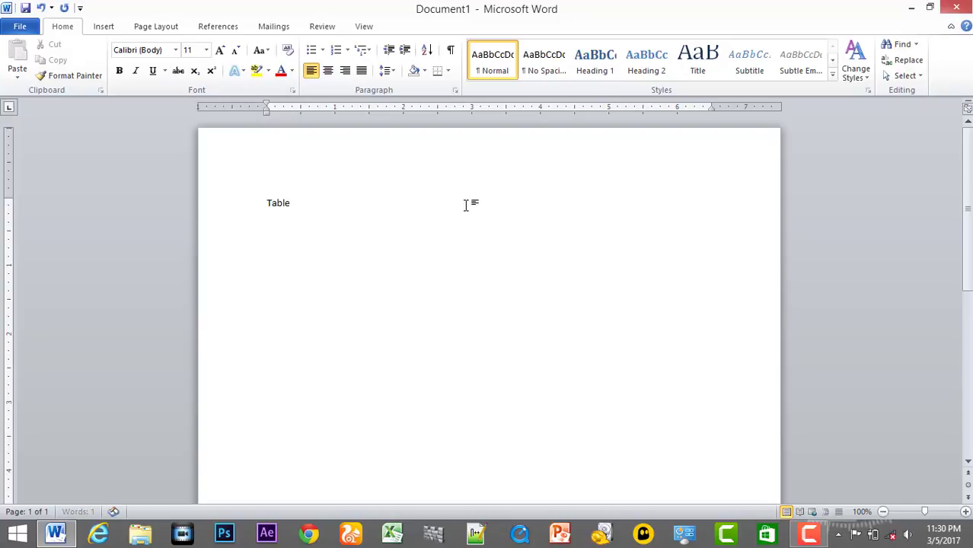
{"action": "type", "text": "of Contaents"}
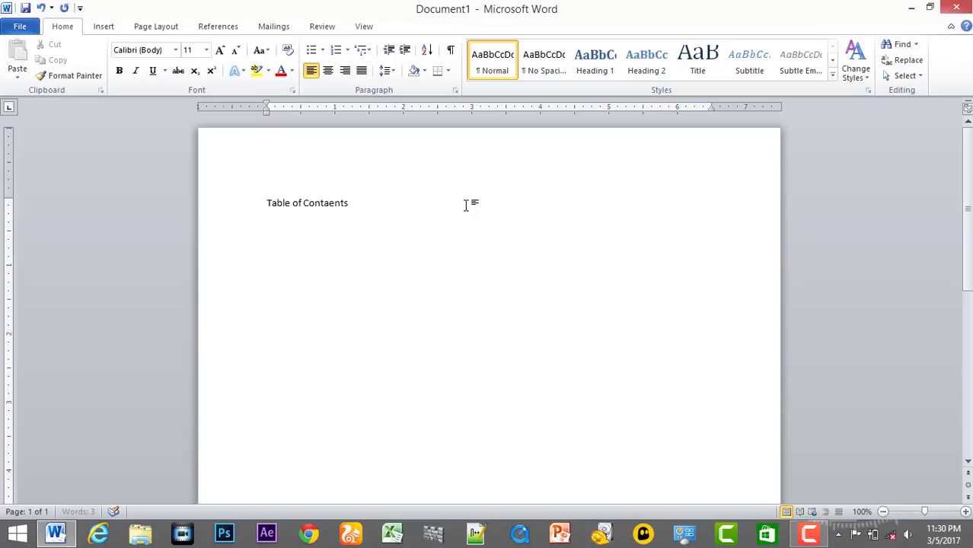
{"action": "left_click", "coordinate": [207, 203]}
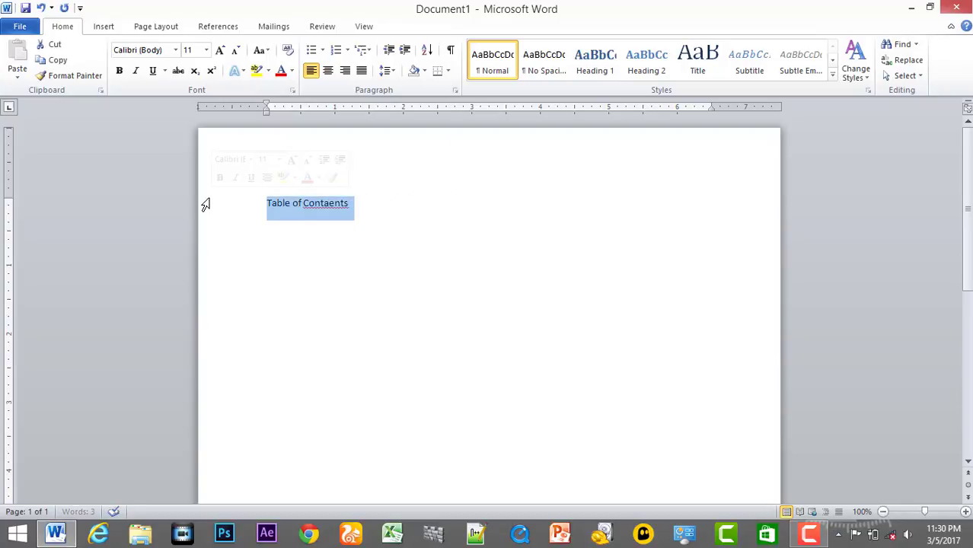
{"action": "key", "text": "ctrl+e"}
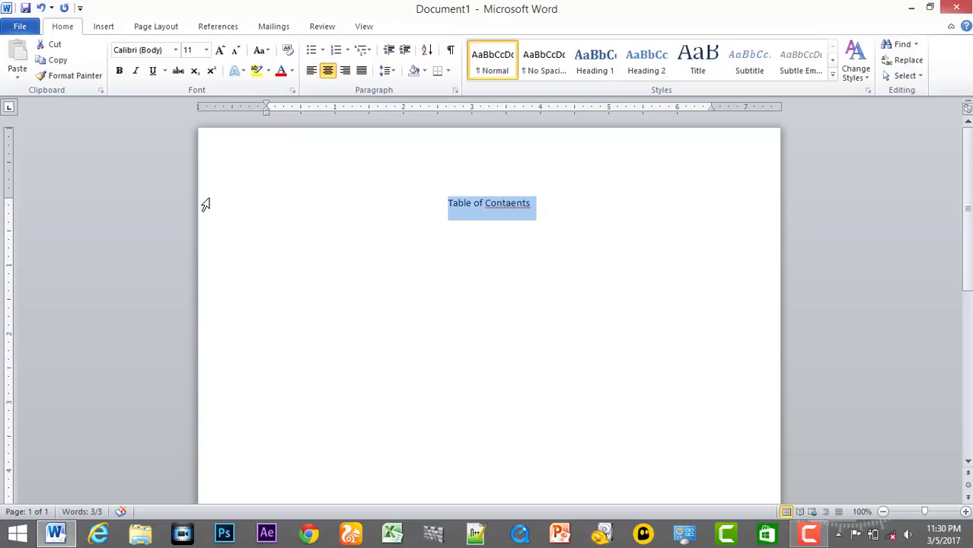
{"action": "left_click", "coordinate": [504, 206]}
{"action": "right_click", "coordinate": [528, 209]}
{"action": "left_click", "coordinate": [549, 219]}
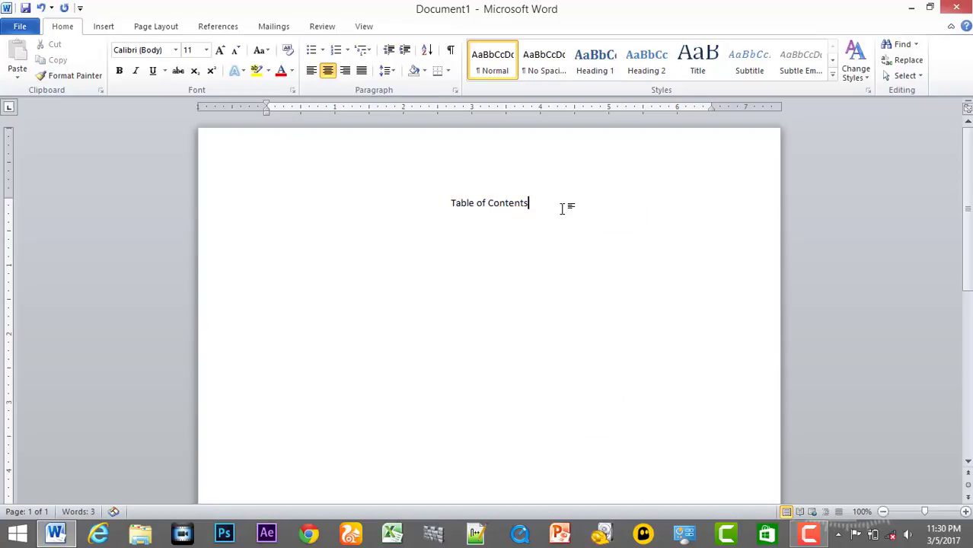
- Make the "Table of Contents" title bold and set its font size to 23
{"action": "left_click_drag", "start_coordinate": [560, 206], "coordinate": [408, 196]}
{"action": "key", "text": "ctrl+b"}
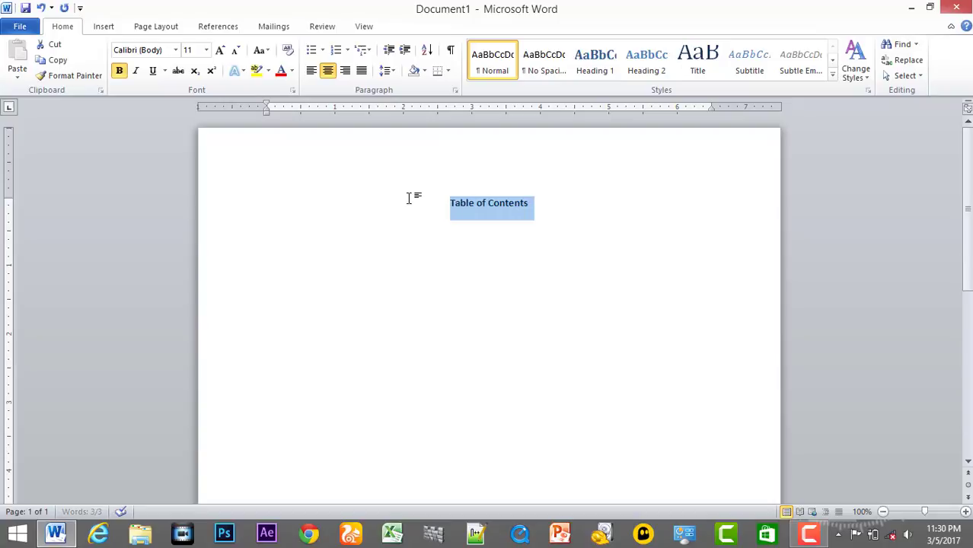
{"action": "key", "text": "ctrl+shift+period"}
{"action": "key", "text": "ctrl+shift+period"}
{"action": "key", "text": "ctrl+shift+period"}
{"action": "key", "text": "ctrl+shift+period"}
{"action": "key", "text": "ctrl+shift+period"}
{"action": "key", "text": "ctrl+shift+period"}
{"action": "key", "text": "ctrl+shift+period"}
{"action": "key", "text": "ctrl+shift+period"}
{"action": "key", "text": "ctrl+shift+period"}
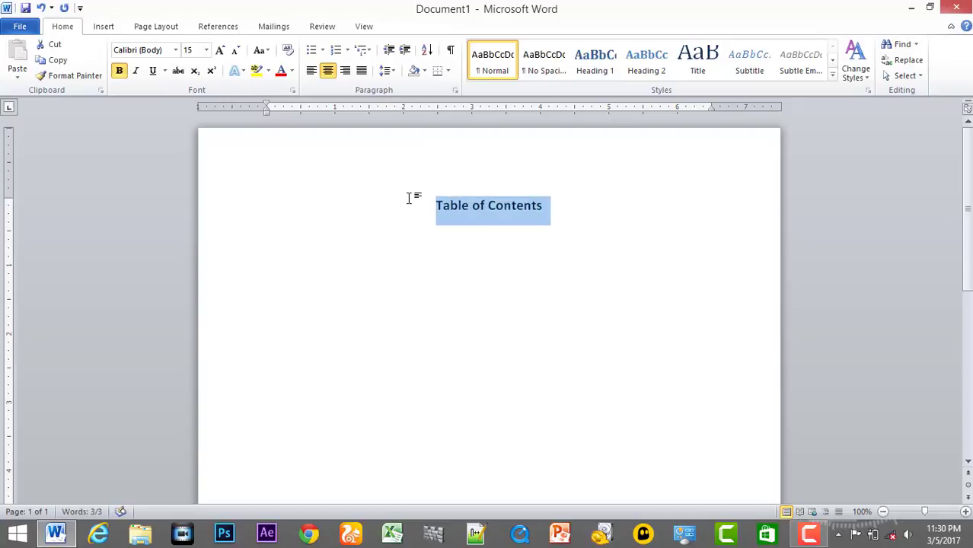
{"action": "key", "text": "ctrl+bracketleft"}
{"action": "key", "text": "ctrl+bracketleft"}
{"action": "key", "text": "ctrl+bracketleft"}
{"action": "key", "text": "ctrl+bracketleft"}
{"action": "key", "text": "ctrl+bracketleft"}
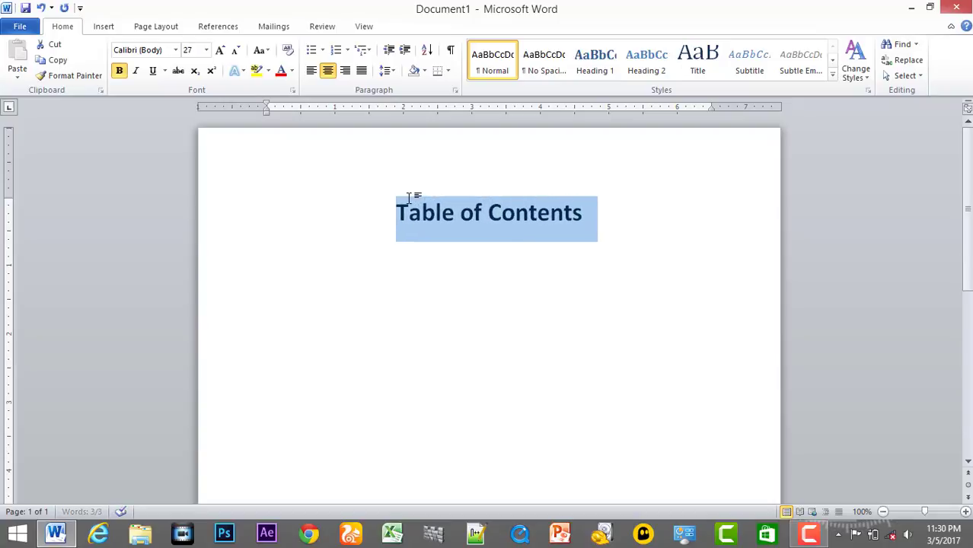
{"action": "left_click", "coordinate": [622, 235]}
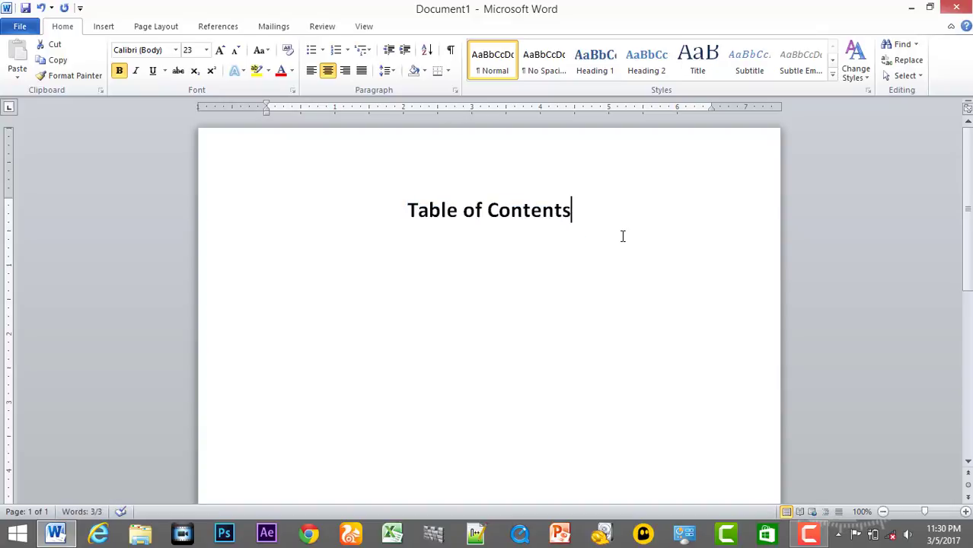
- Start a new left-aligned line under the title with the font size reduced to 12
{"action": "key", "text": "Return"}
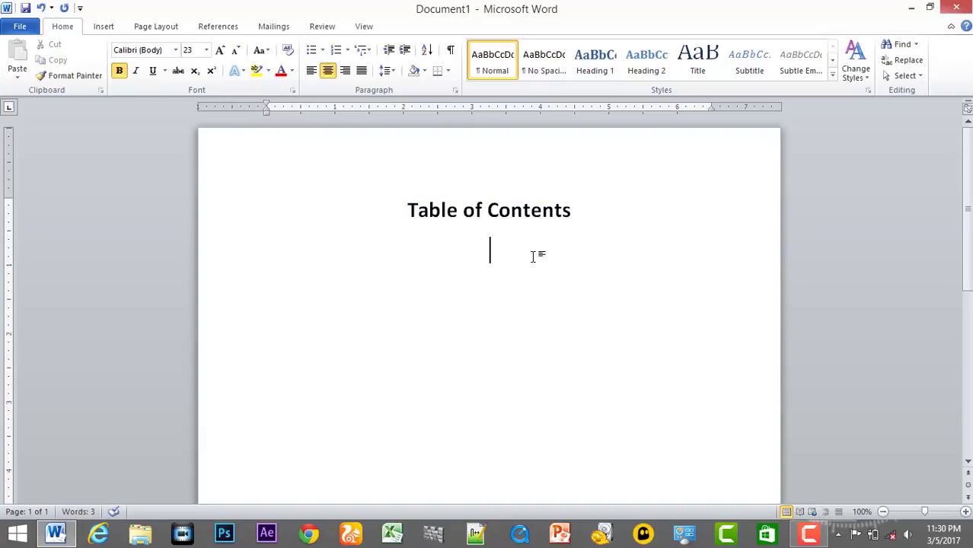
{"action": "key", "text": "ctrl+l"}
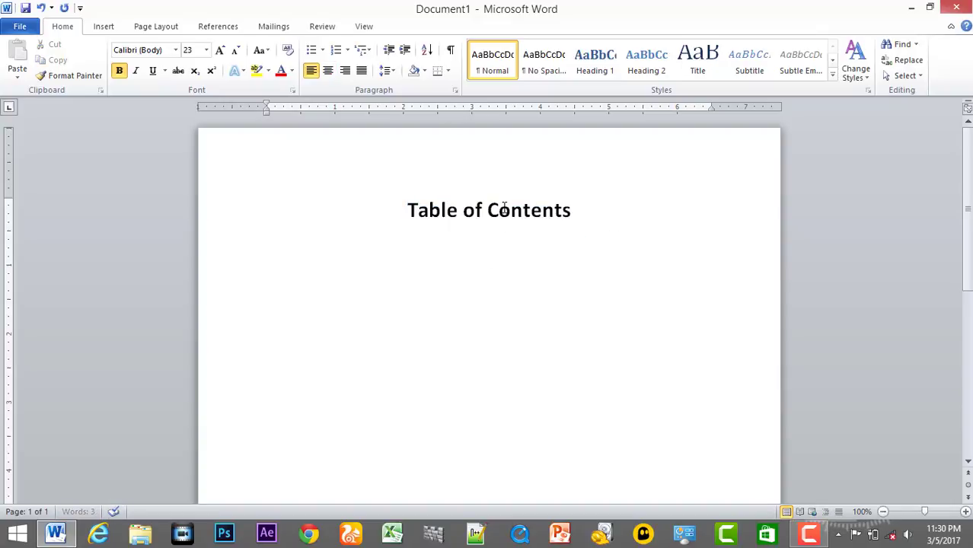
{"action": "left_click", "coordinate": [236, 51]}
{"action": "left_click", "coordinate": [236, 51]}
{"action": "left_click", "coordinate": [236, 51]}
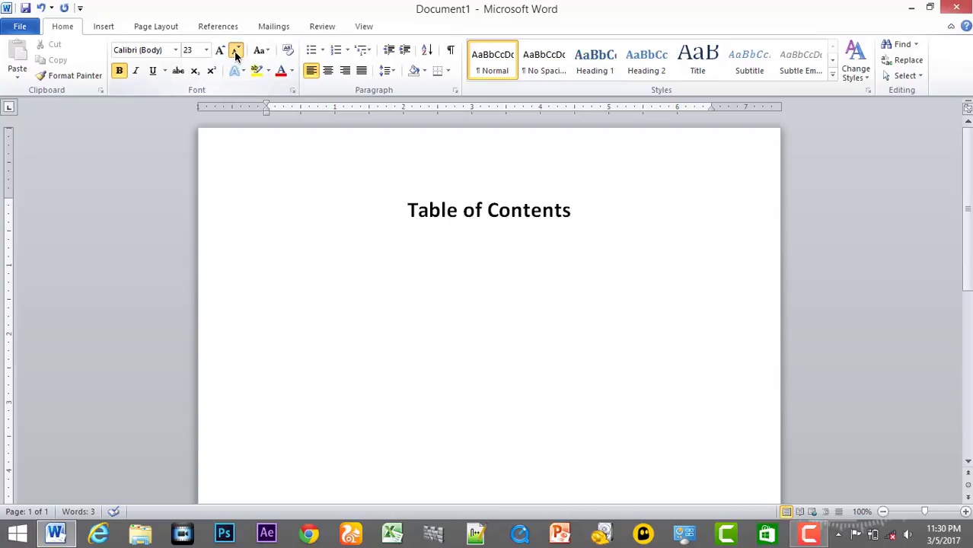
{"action": "left_click", "coordinate": [236, 51]}
{"action": "left_click", "coordinate": [236, 51]}
{"action": "left_click", "coordinate": [236, 51]}
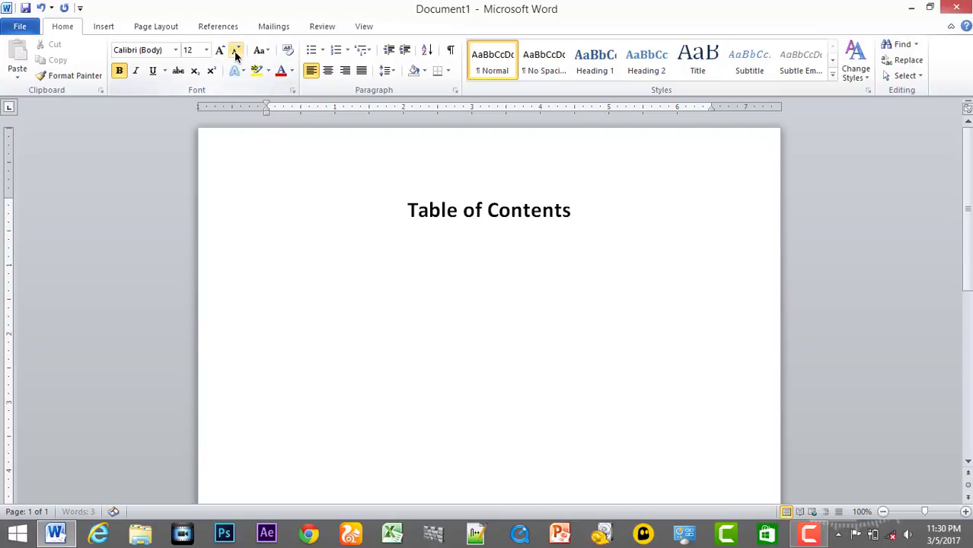
- Turn the line into a numbered list, switch off bold and enter "Introduction" as its first item
{"action": "left_click", "coordinate": [335, 49]}
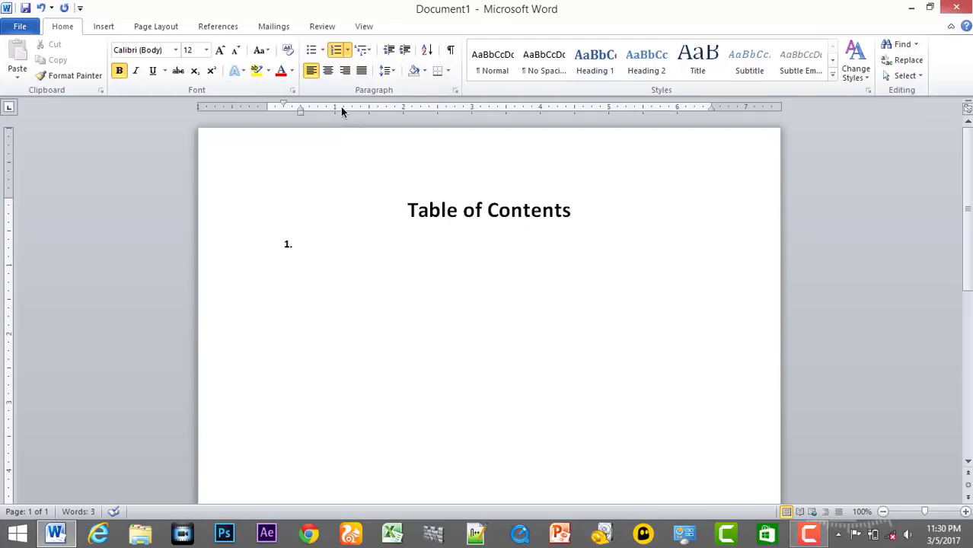
{"action": "left_click", "coordinate": [119, 71]}
{"action": "type", "text": "Intro"}
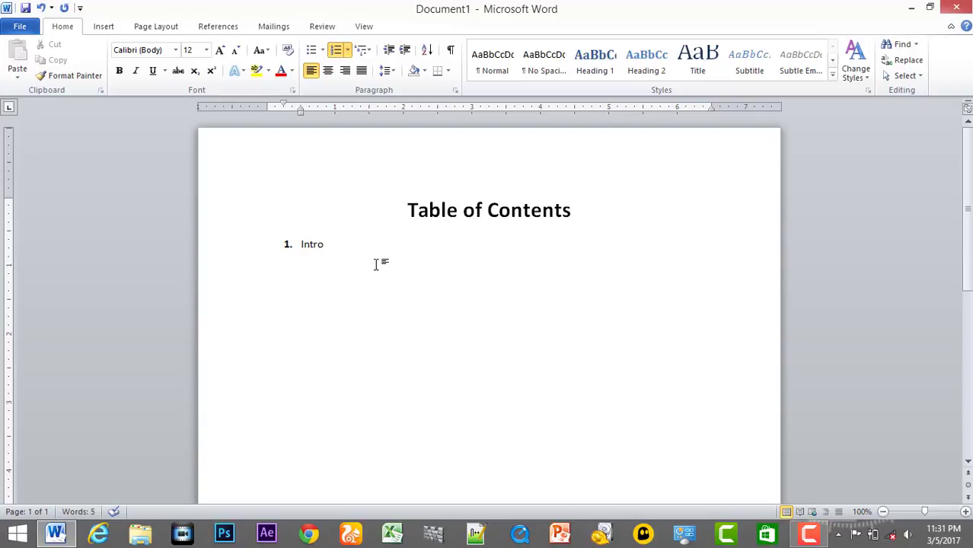
{"action": "type", "text": "duction"}
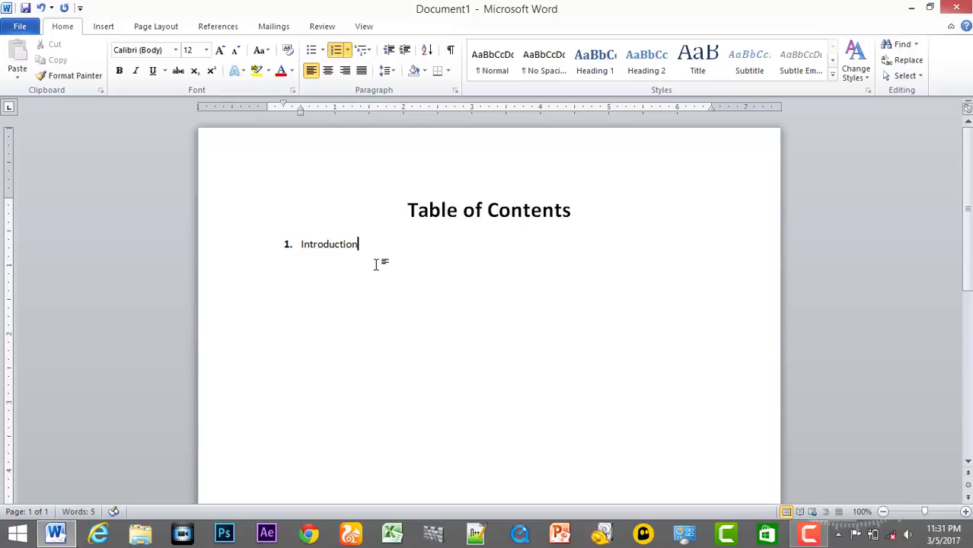
- Try filling the line after "Introduction" with manually entered dots, and delete the entire numbered entry
{"action": "type", "text": "..."}
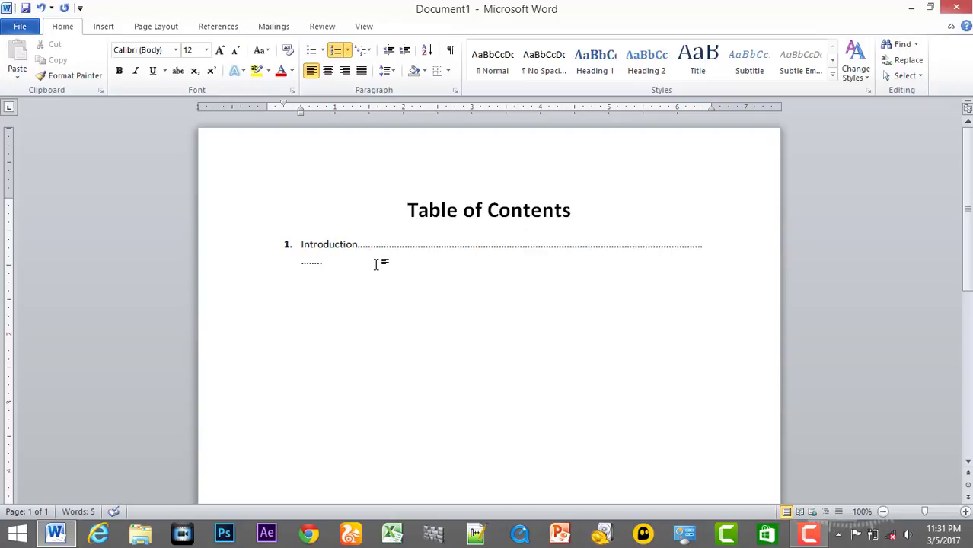
{"action": "key", "text": "BackSpace"}
{"action": "key", "text": "BackSpace"}
{"action": "key", "text": "BackSpace"}
{"action": "key", "text": "BackSpace"}
{"action": "key", "text": "BackSpace"}
{"action": "key", "text": "BackSpace"}
{"action": "key", "text": "BackSpace"}
{"action": "key", "text": "BackSpace"}
{"action": "key", "text": "BackSpace"}
{"action": "key", "text": "BackSpace"}
{"action": "key", "text": "BackSpace"}
{"action": "key", "text": "BackSpace"}
{"action": "key", "text": "BackSpace"}
{"action": "key", "text": "BackSpace"}
{"action": "key", "text": "BackSpace"}
{"action": "key", "text": "BackSpace"}
{"action": "key", "text": "BackSpace"}
{"action": "key", "text": "BackSpace"}
{"action": "key", "text": "BackSpace"}
{"action": "key", "text": "BackSpace"}
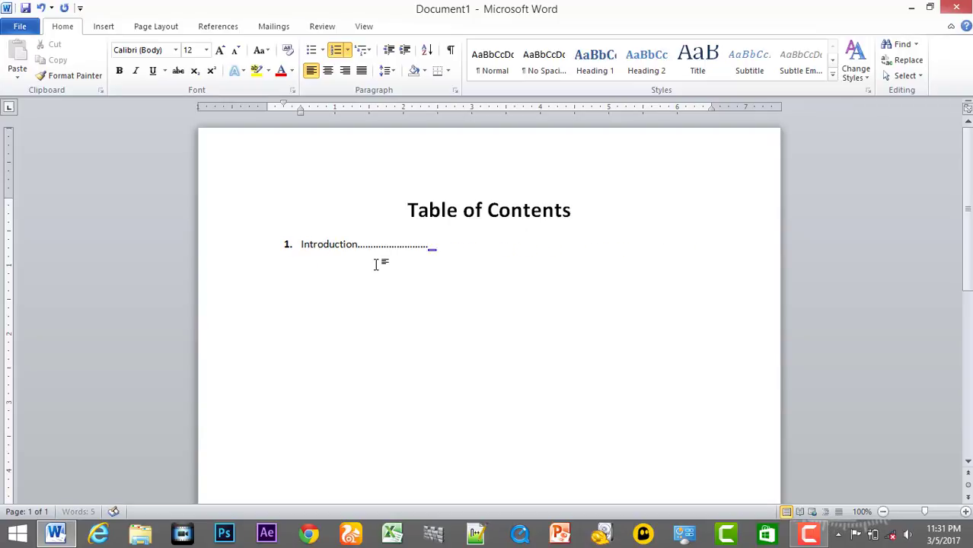
{"action": "key", "text": "BackSpace"}
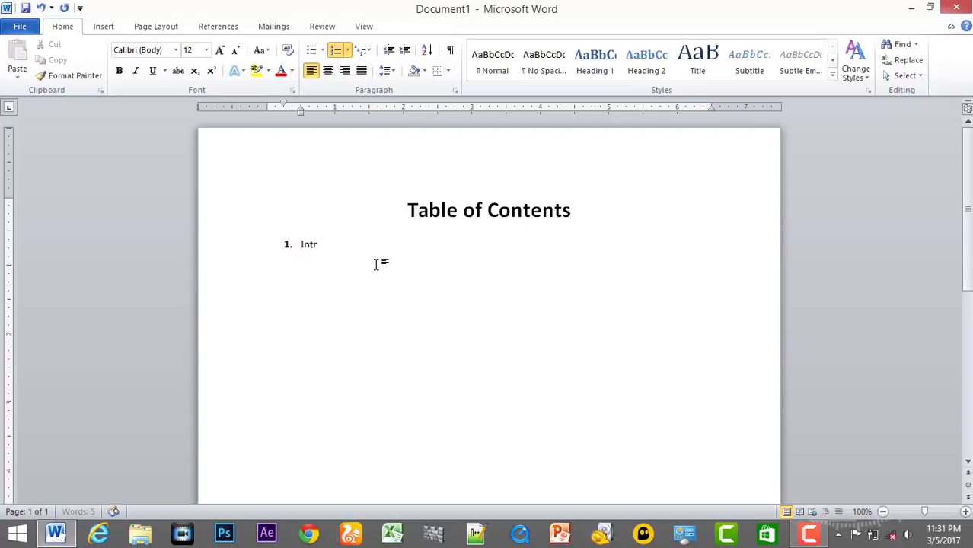
{"action": "key", "text": "BackSpace"}
{"action": "key", "text": "BackSpace"}
{"action": "key", "text": "BackSpace"}
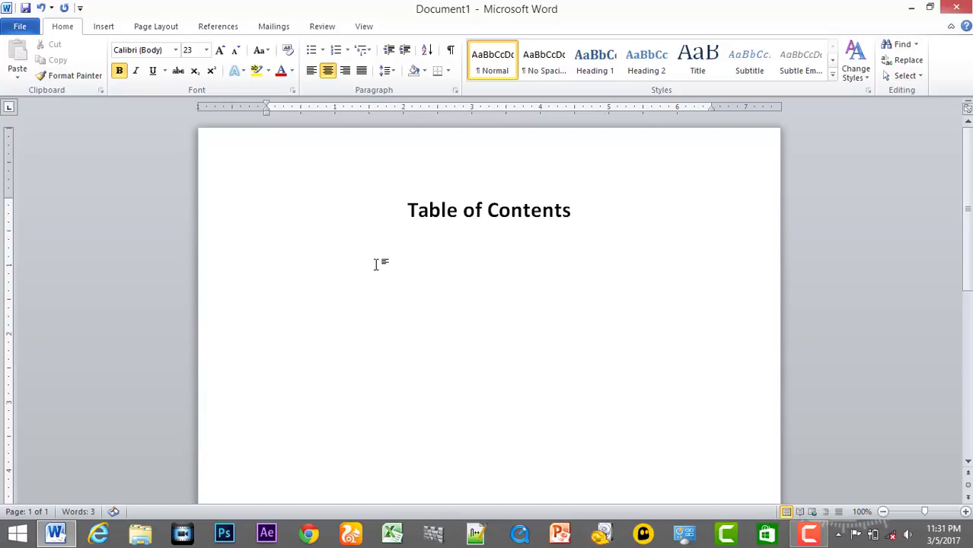
- Start a left-aligned numbered list on a new line under the title, with font size 12 and bold switched off
{"action": "key", "text": "Return"}
{"action": "key", "text": "ctrl+l"}
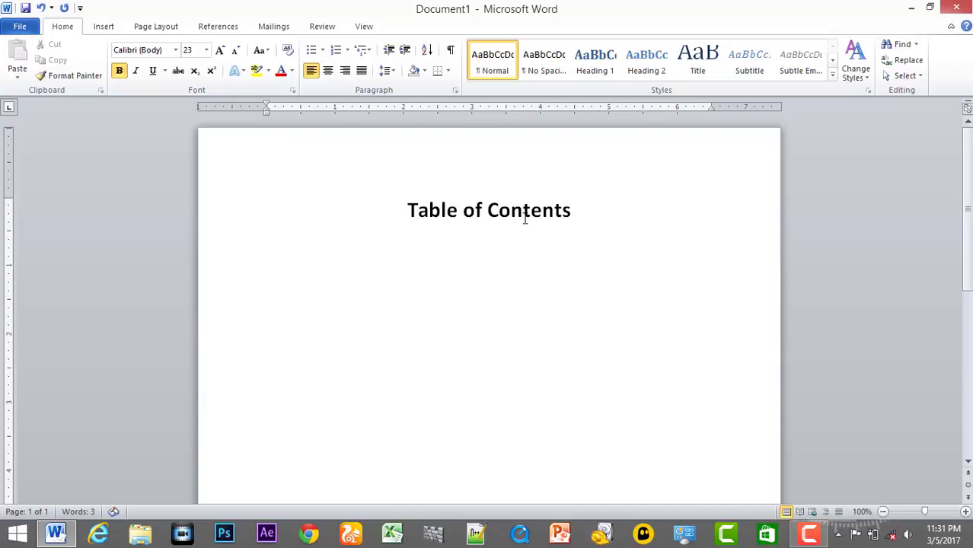
{"action": "left_click", "coordinate": [236, 51]}
{"action": "left_click", "coordinate": [236, 51]}
{"action": "left_click", "coordinate": [237, 51]}
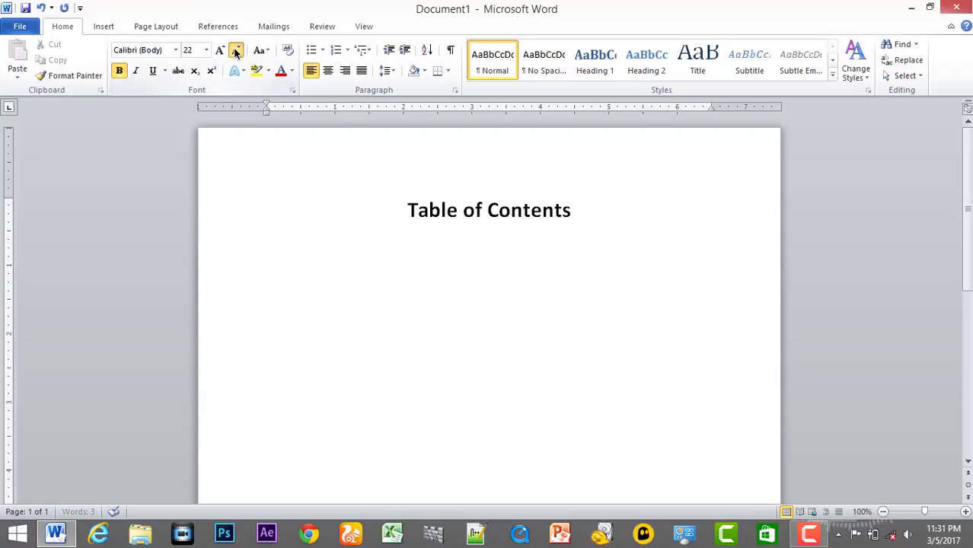
{"action": "left_click", "coordinate": [236, 51]}
{"action": "left_click", "coordinate": [236, 51]}
{"action": "left_click", "coordinate": [236, 51]}
{"action": "left_click", "coordinate": [337, 51]}
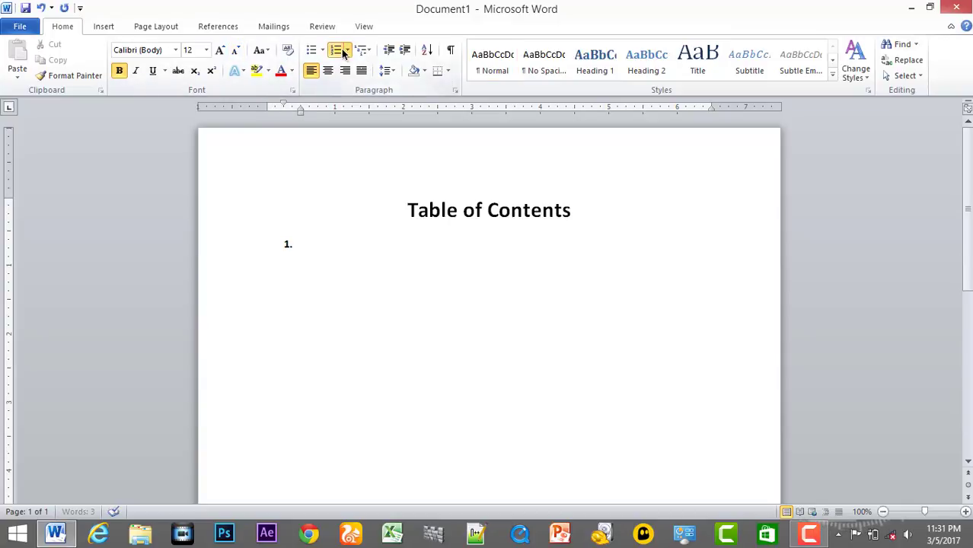
{"action": "left_click", "coordinate": [119, 70]}
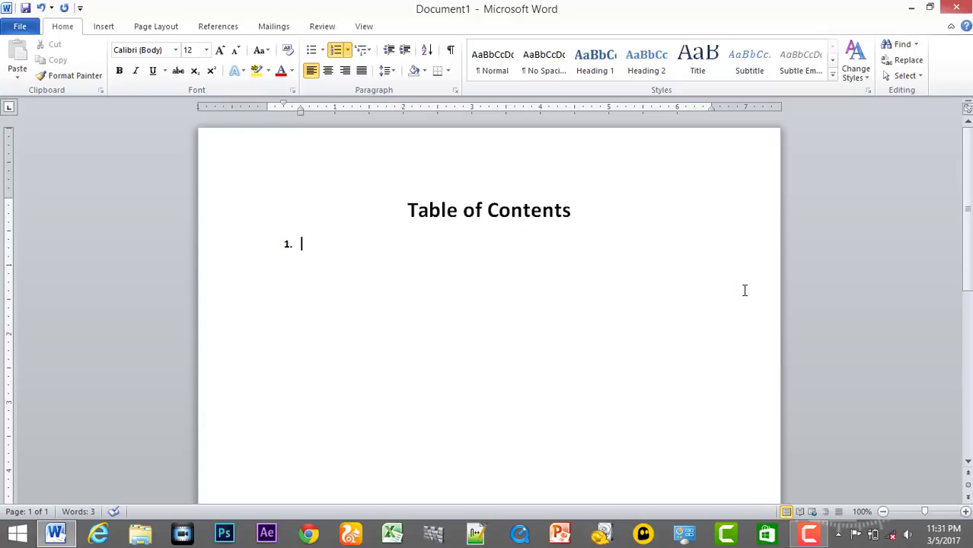
- Define a tab stop for the list paragraph at position 6 with right alignment
{"action": "left_click", "coordinate": [454, 90]}
{"action": "left_click", "coordinate": [512, 442]}
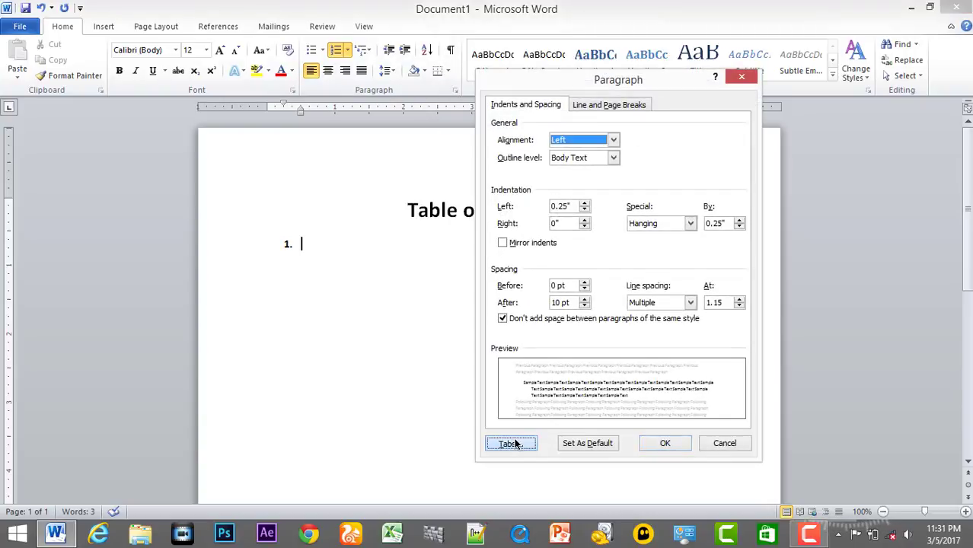
{"action": "left_click_drag", "start_coordinate": [554, 178], "coordinate": [747, 264]}
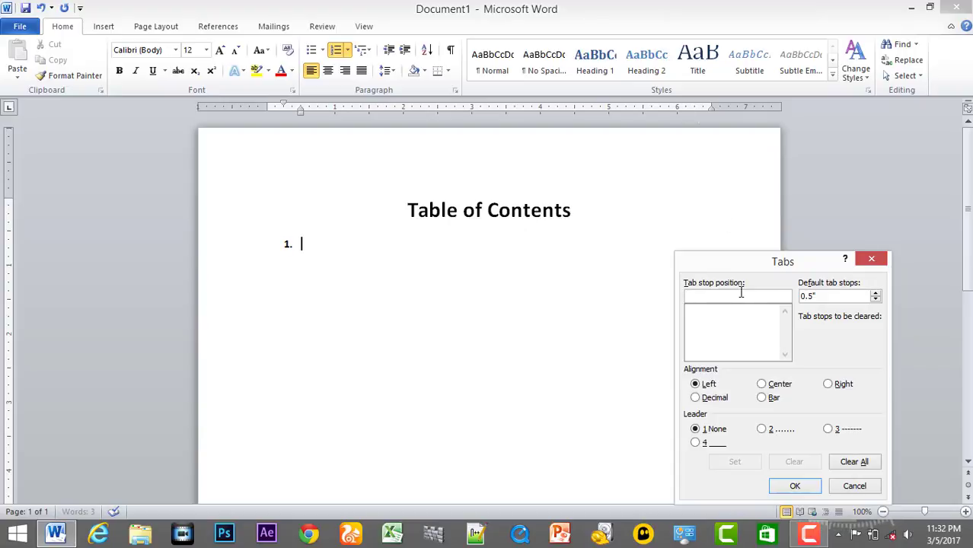
{"action": "type", "text": "6"}
{"action": "left_click_drag", "start_coordinate": [756, 268], "coordinate": [795, 168]}
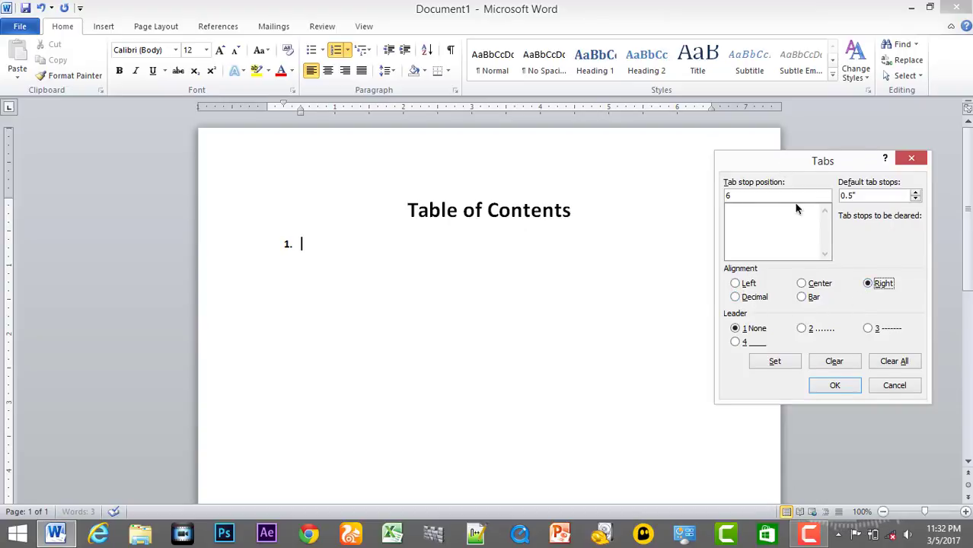
{"action": "left_click_drag", "start_coordinate": [776, 163], "coordinate": [811, 253]}
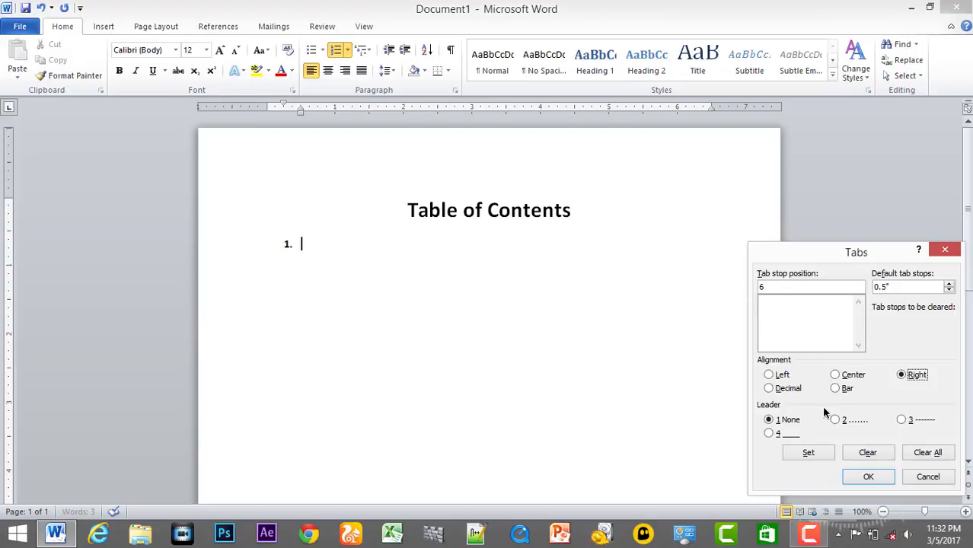
{"action": "left_click_drag", "start_coordinate": [814, 260], "coordinate": [726, 164]}
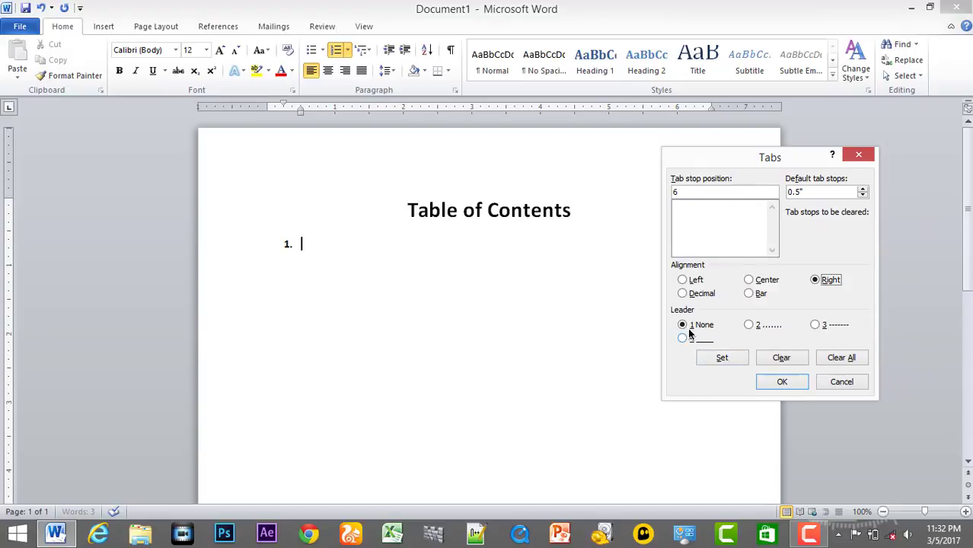
- Choose dashed leader 3 for the 6" tab stop, set the stop and apply the tab settings
{"action": "left_click", "coordinate": [815, 325]}
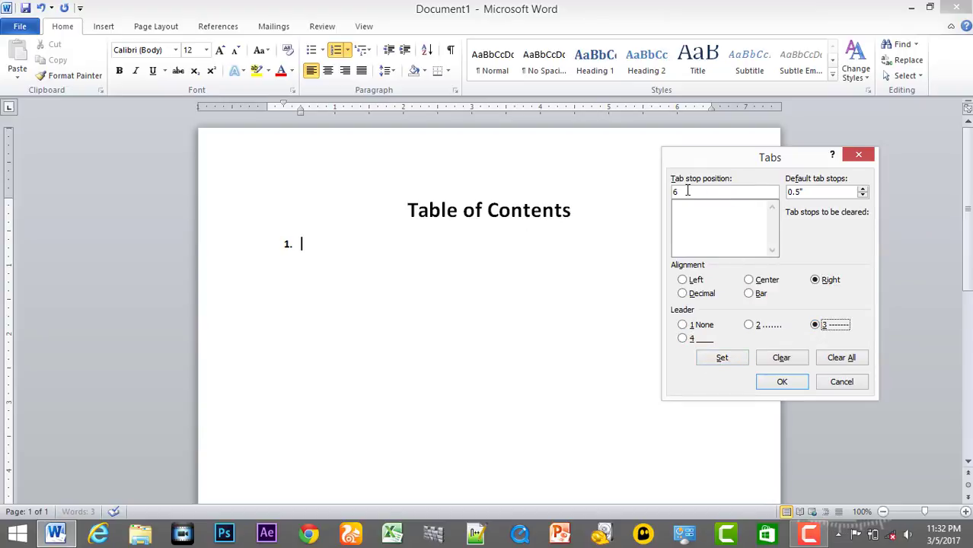
{"action": "left_click_drag", "start_coordinate": [690, 158], "coordinate": [747, 224]}
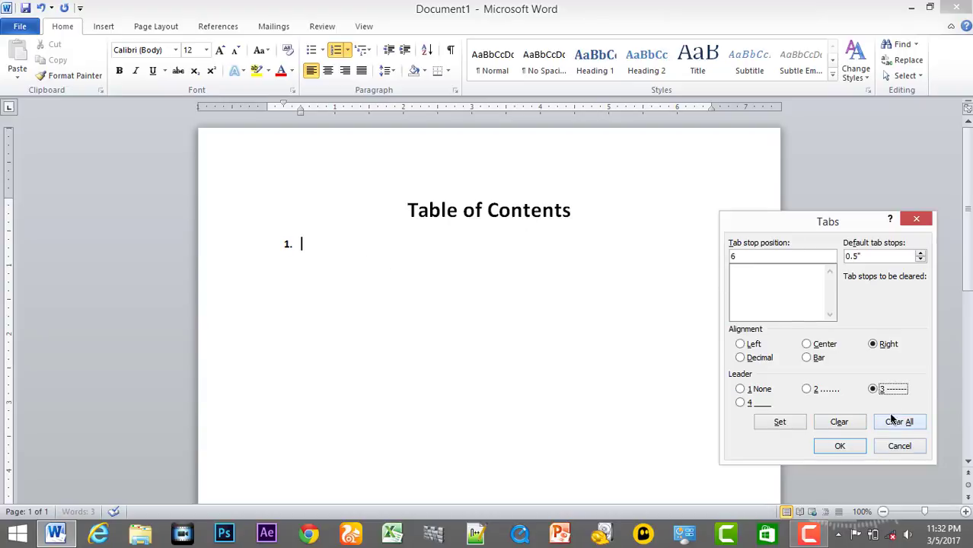
{"action": "left_click", "coordinate": [778, 421]}
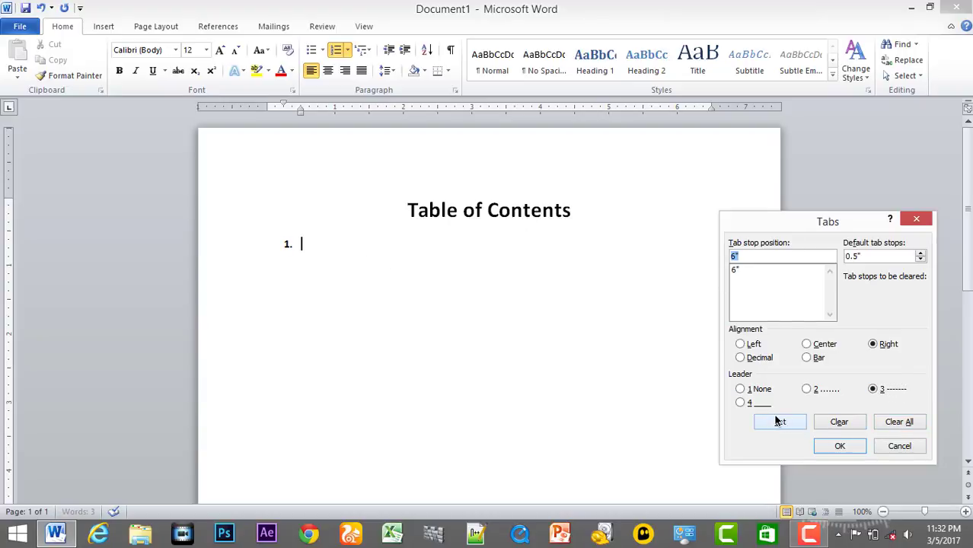
{"action": "left_click", "coordinate": [737, 271]}
{"action": "left_click", "coordinate": [838, 448]}
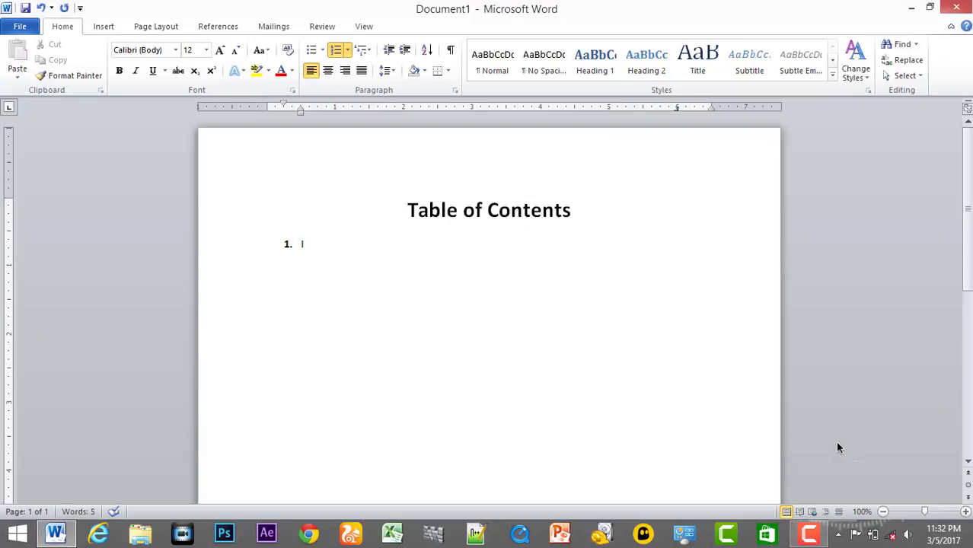
- Enter "Introduction" as the first list item, with the page range 1-10 at the tab stop
{"action": "type", "text": "ntroduction"}
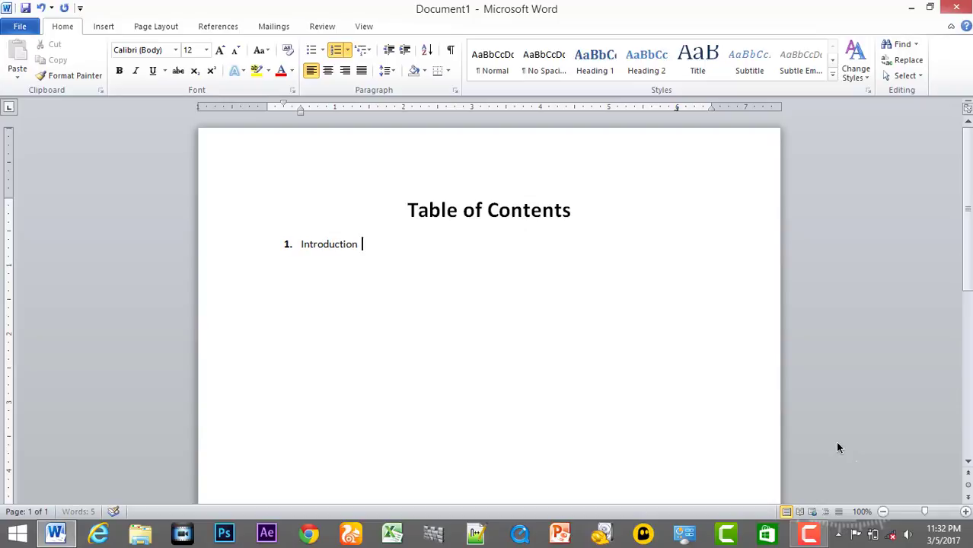
{"action": "key", "text": "Tab"}
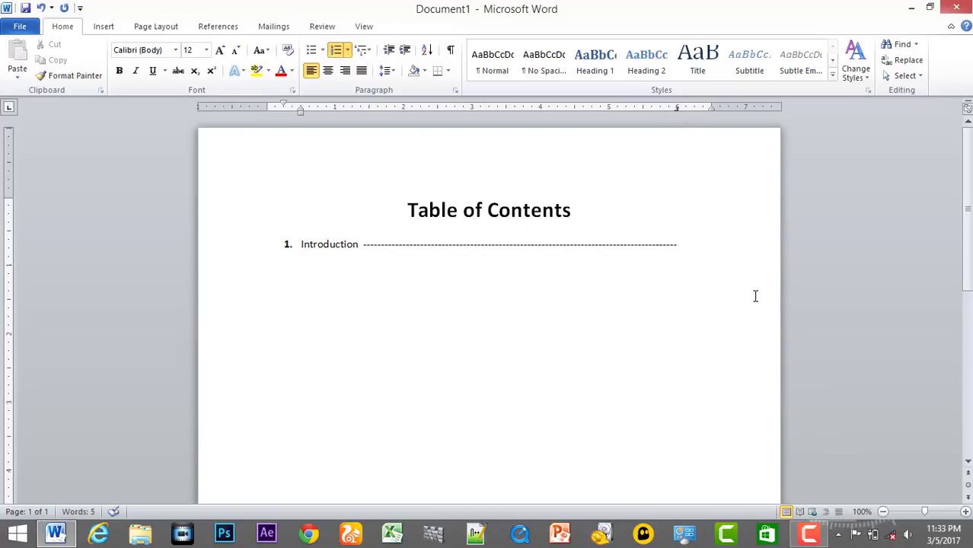
{"action": "type", "text": "1-10"}
- Add "Hardware" as the second list item, correct its spelling, and enter page range 11-20 at the tab stop
{"action": "key", "text": "Return"}
{"action": "type", "text": "H"}
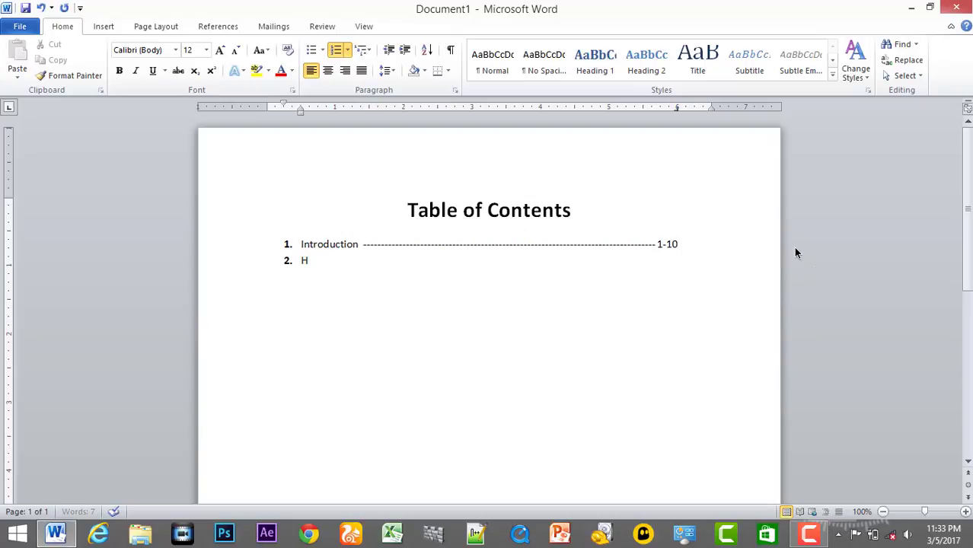
{"action": "type", "text": "ardwrae"}
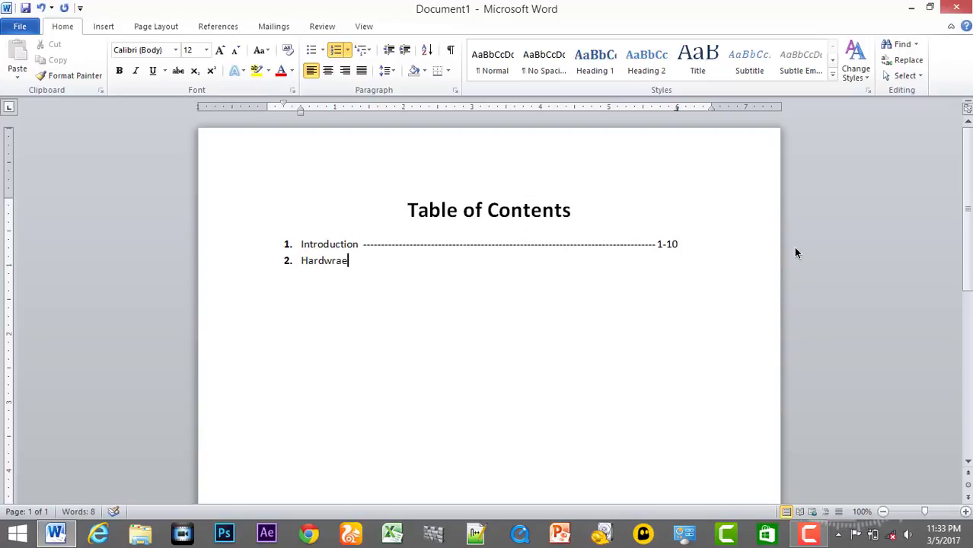
{"action": "key", "text": "BackSpace"}
{"action": "key", "text": "BackSpace"}
{"action": "key", "text": "BackSpace"}
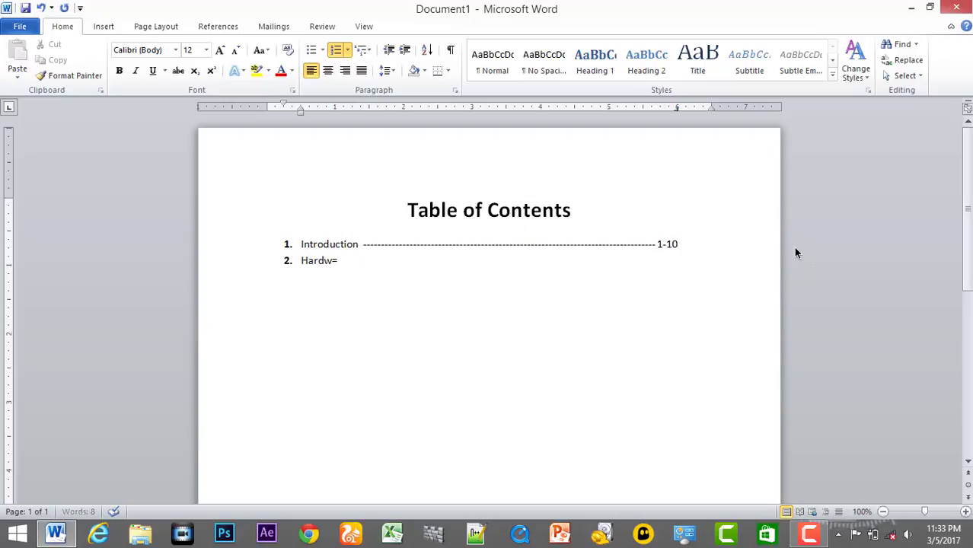
{"action": "type", "text": "ardw=ware"}
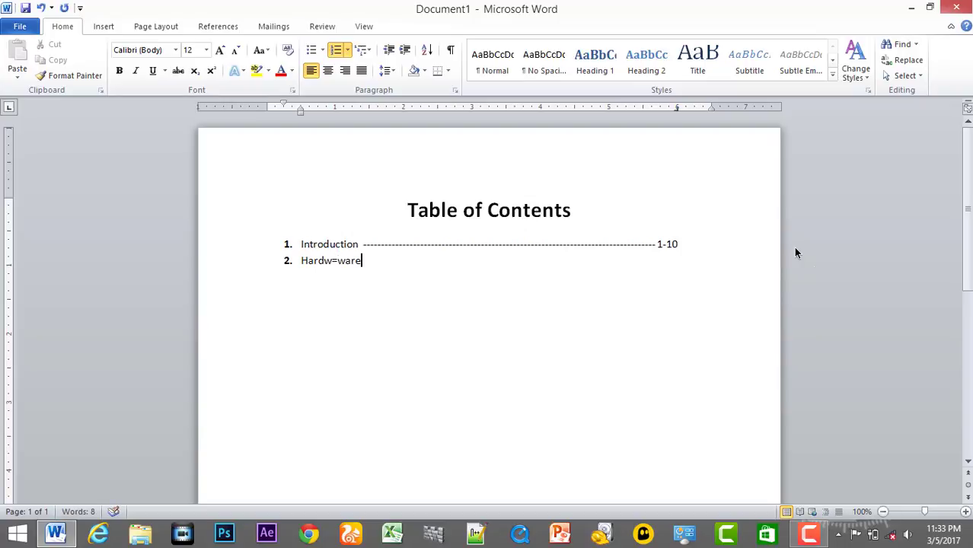
{"action": "key", "text": "Left"}
{"action": "key", "text": "Left"}
{"action": "key", "text": "Left"}
{"action": "key", "text": "Left"}
{"action": "key", "text": "BackSpace"}
{"action": "key", "text": "Right"}
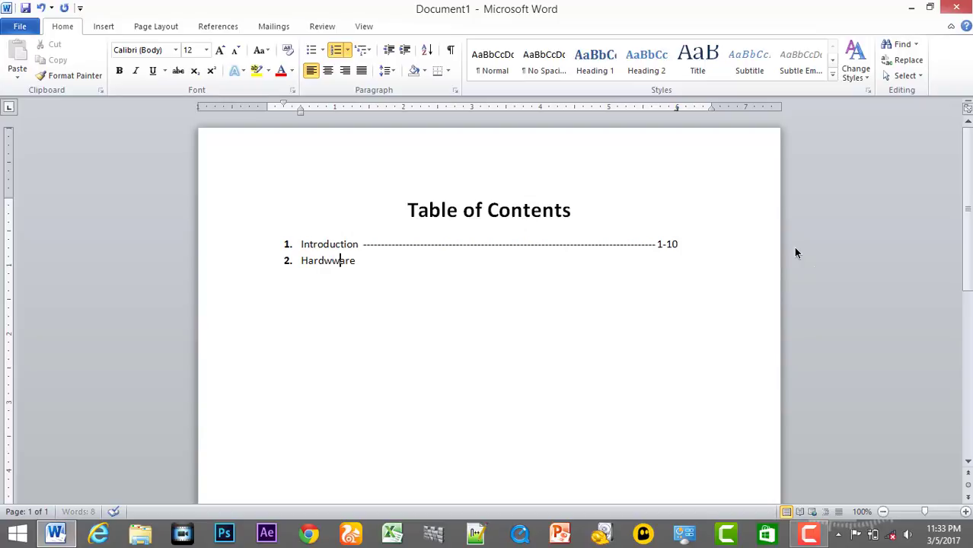
{"action": "key", "text": "Right"}
{"action": "key", "text": "Right"}
{"action": "key", "text": "Right"}
{"action": "left_click", "coordinate": [333, 263]}
{"action": "key", "text": "BackSpace"}
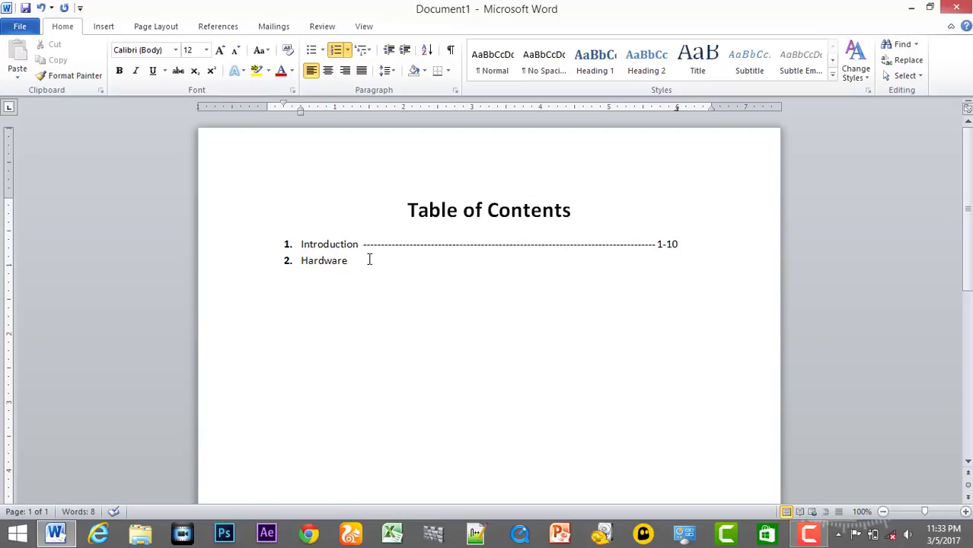
{"action": "key", "text": "Tab"}
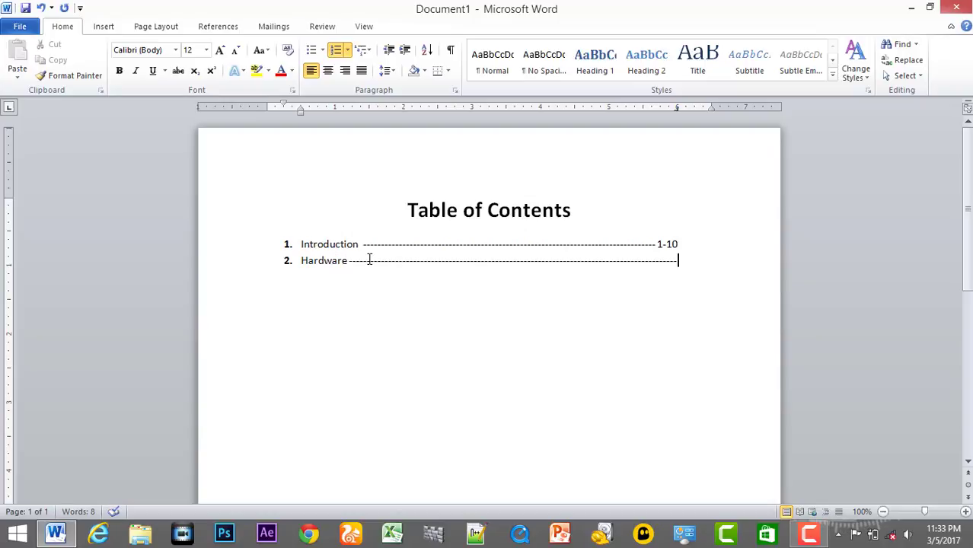
{"action": "type", "text": "11-20"}
- Add "Software" as the third list item with page range 21-30 at the tab stop
{"action": "key", "text": "Return"}
{"action": "type", "text": "So"}
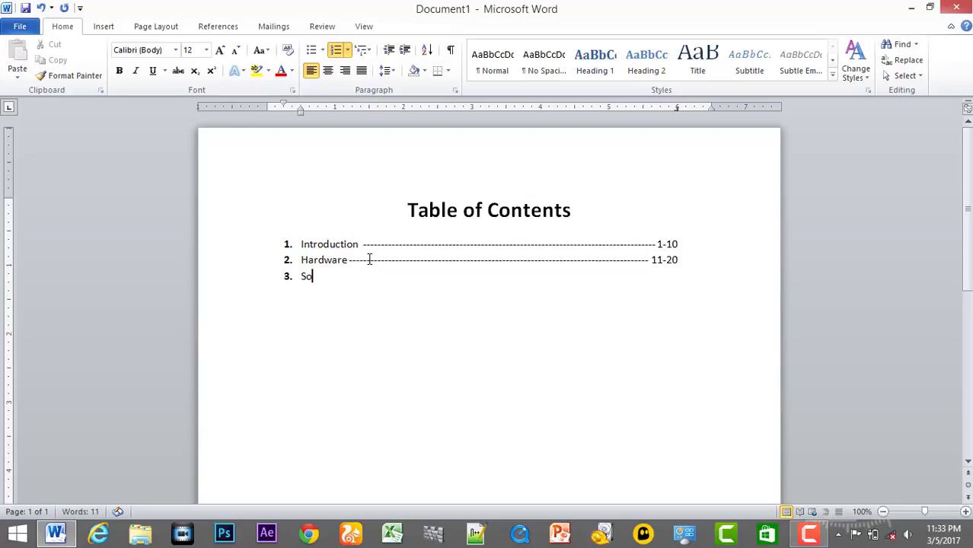
{"action": "type", "text": "ftware"}
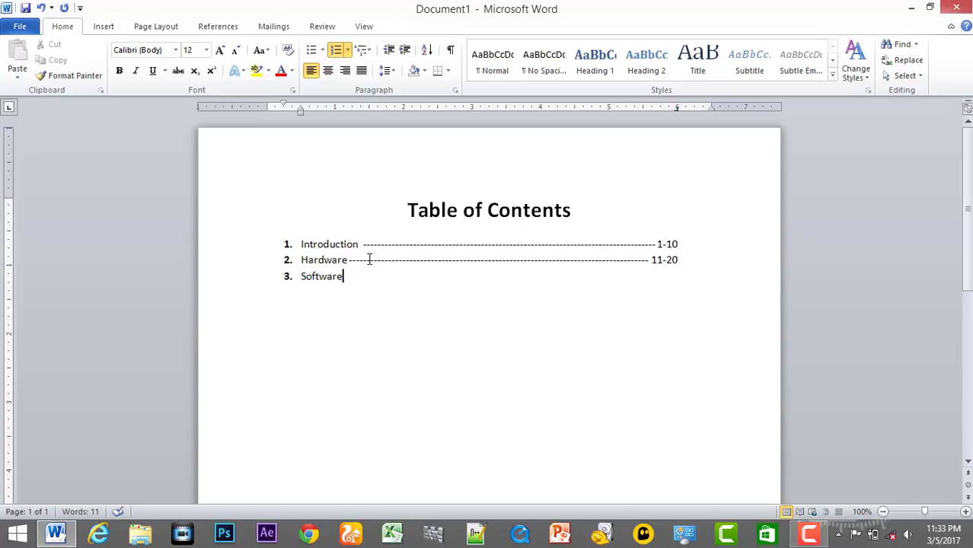
{"action": "key", "text": "Tab"}
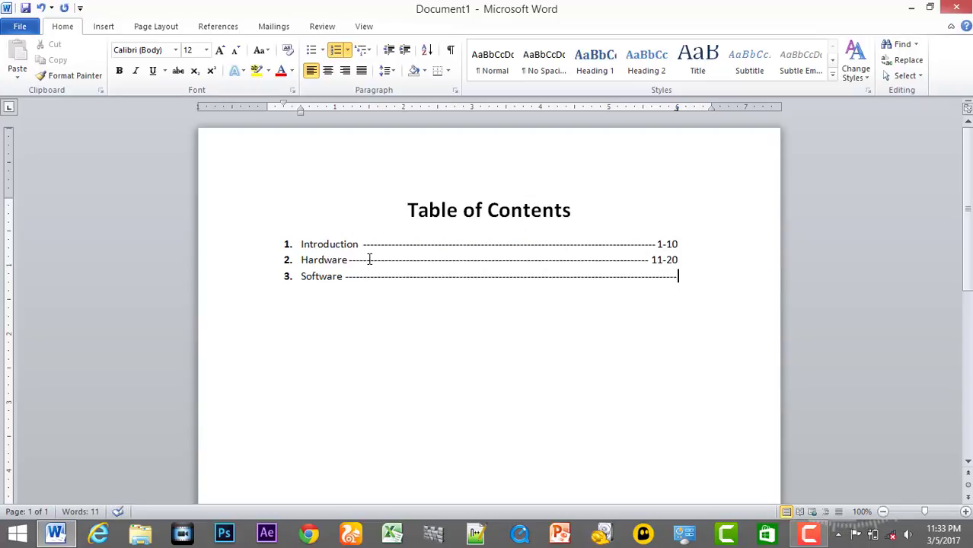
{"action": "type", "text": "21-30"}
{"action": "left_click", "coordinate": [678, 244]}
{"action": "left_click_drag", "start_coordinate": [677, 245], "coordinate": [680, 291]}
{"action": "left_click", "coordinate": [679, 277]}
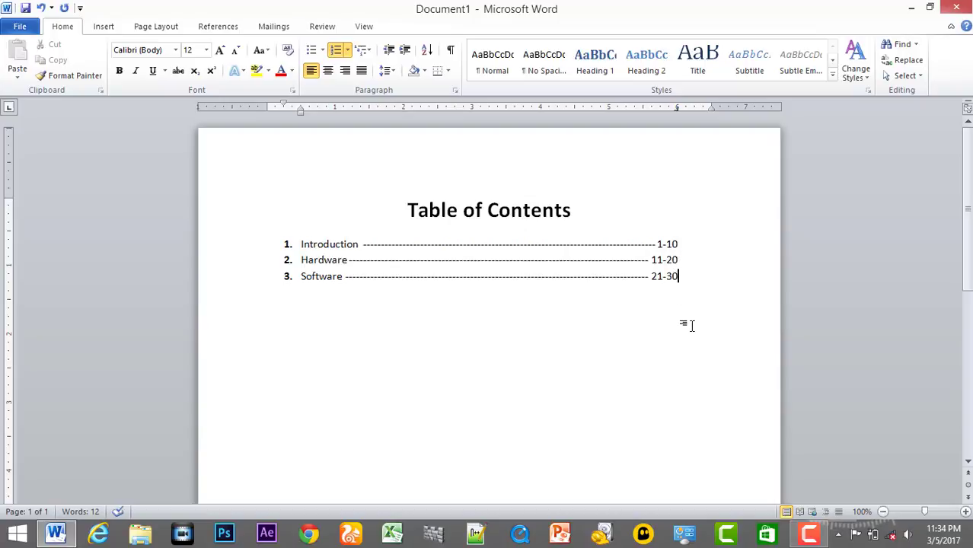
- Add "Live ware", written as two words, as the fourth list item with page range 31-40 at the tab stop
{"action": "key", "text": "Return"}
{"action": "type", "text": "L"}
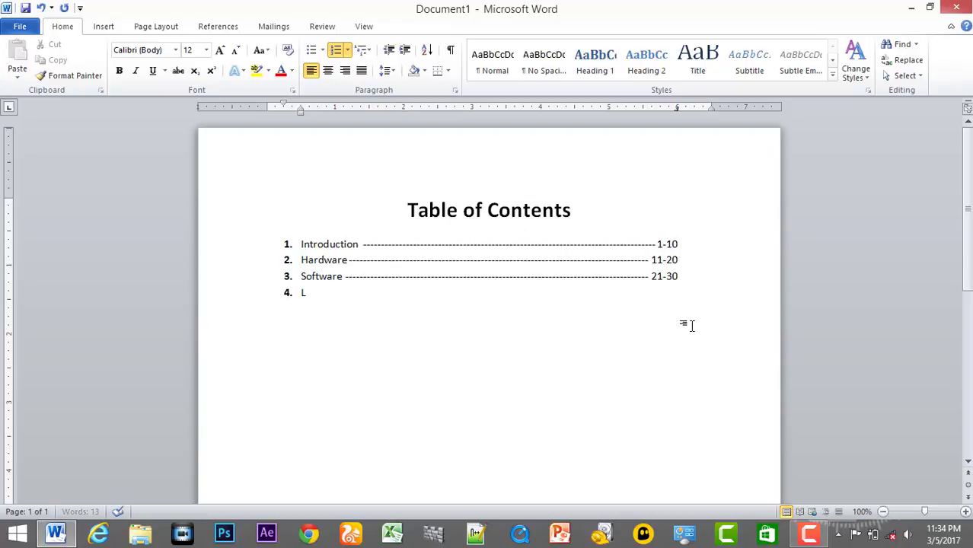
{"action": "type", "text": "iveware"}
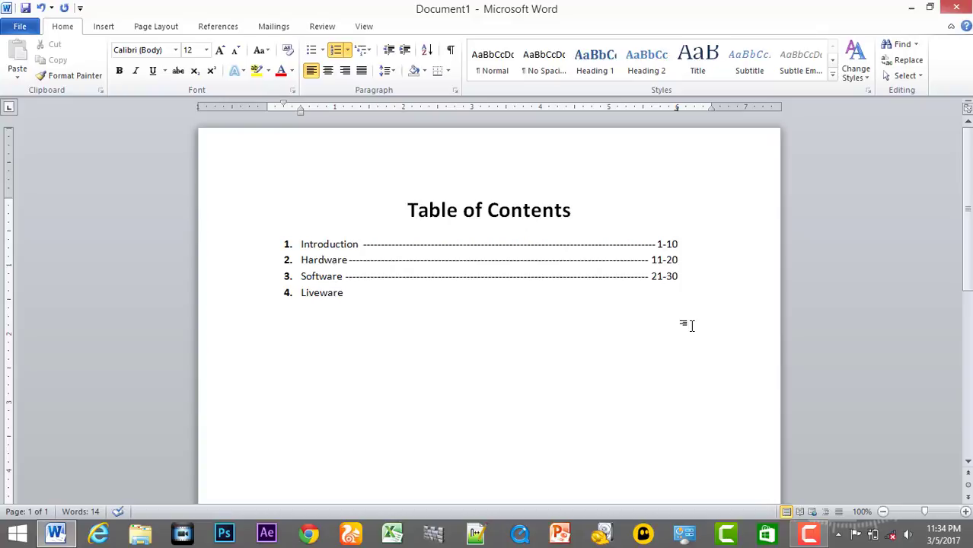
{"action": "key", "text": "Tab"}
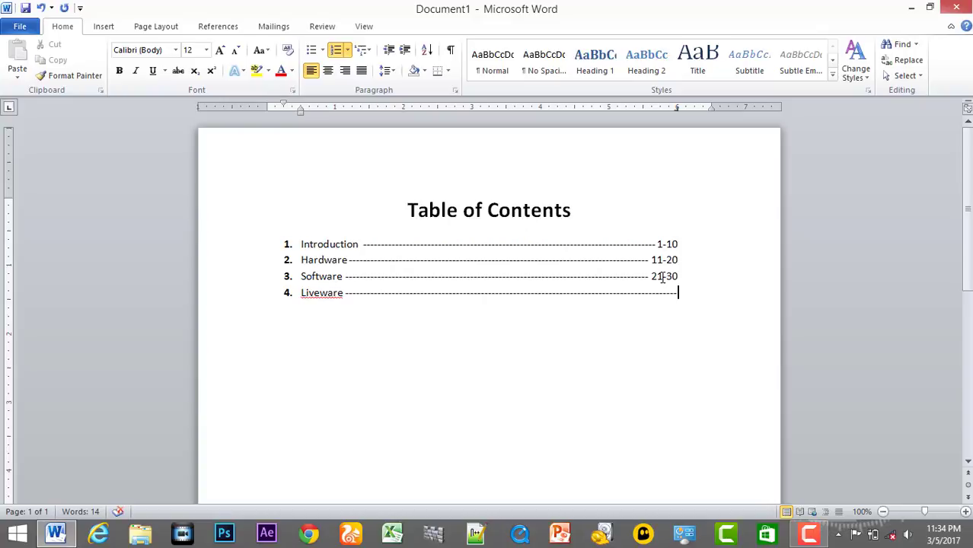
{"action": "left_click", "coordinate": [317, 292]}
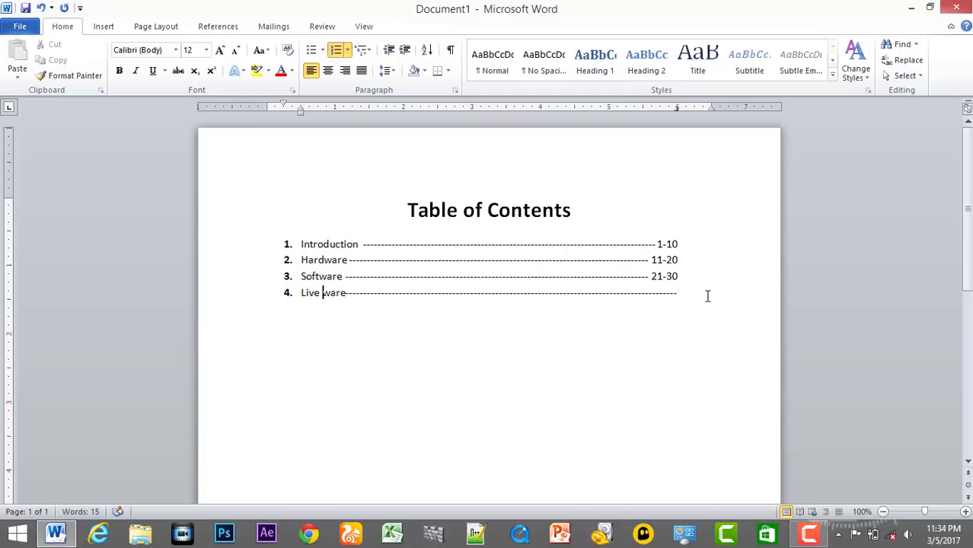
{"action": "left_click", "coordinate": [682, 292]}
{"action": "type", "text": "31-40"}
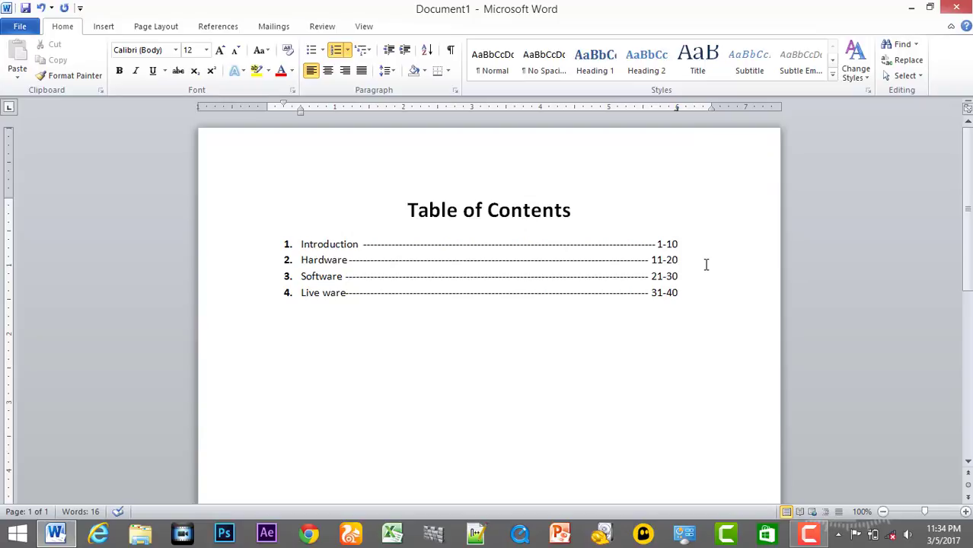
- Close the table of contents document without saving it and reopen Word with a blank document
{"action": "left_click", "coordinate": [962, 7]}
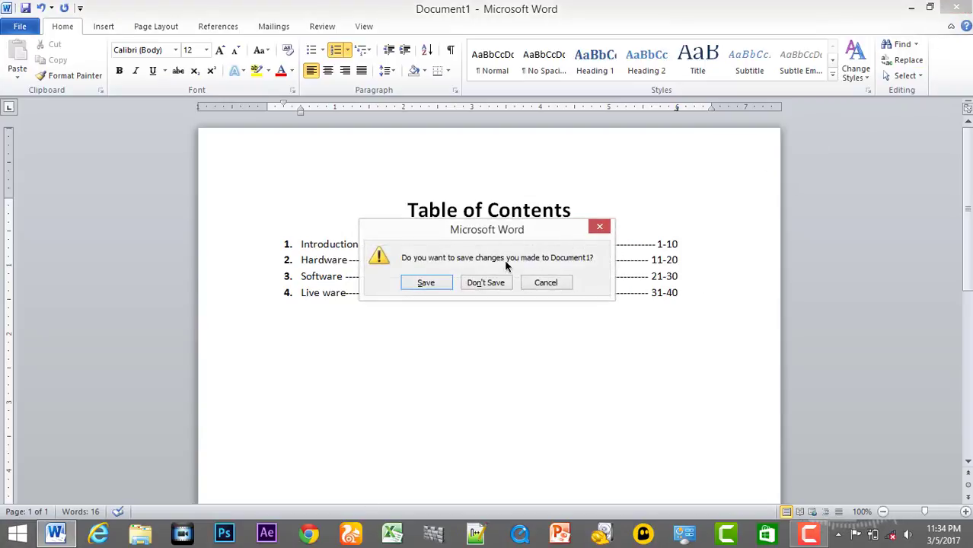
{"action": "left_click", "coordinate": [493, 282]}
{"action": "left_click", "coordinate": [56, 534]}
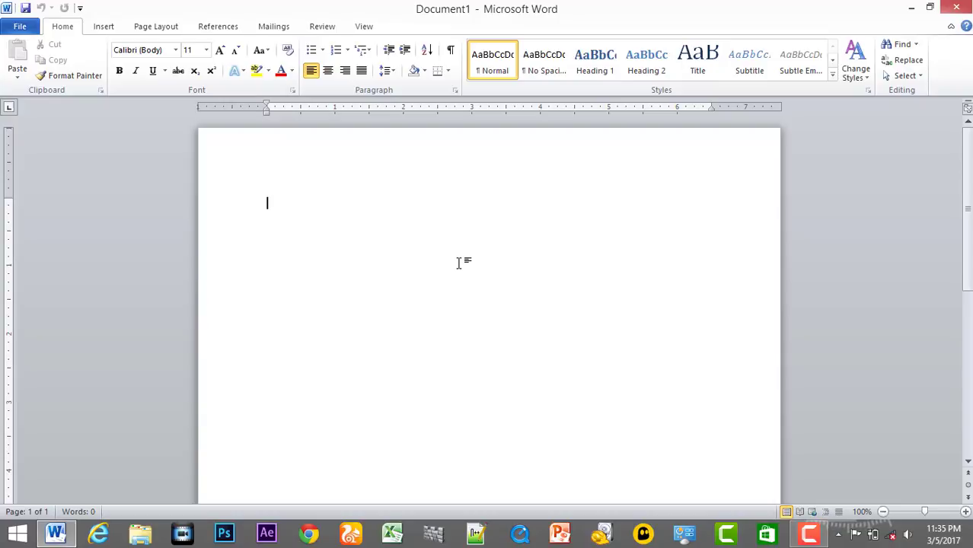
- Enter the column headings "Name", "Age" and "Salary" on the first line, spaced with default tabs to 3" and 6"
{"action": "type", "text": "Name"}
{"action": "key", "text": "Tab"}
{"action": "key", "text": "Tab"}
{"action": "key", "text": "Tab"}
{"action": "key", "text": "Tab"}
{"action": "key", "text": "Tab"}
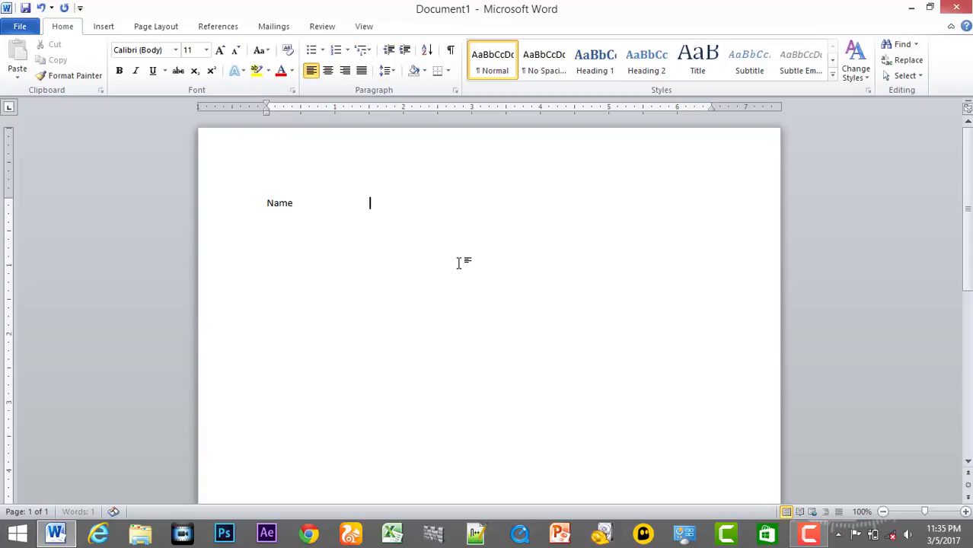
{"action": "key", "text": "Tab"}
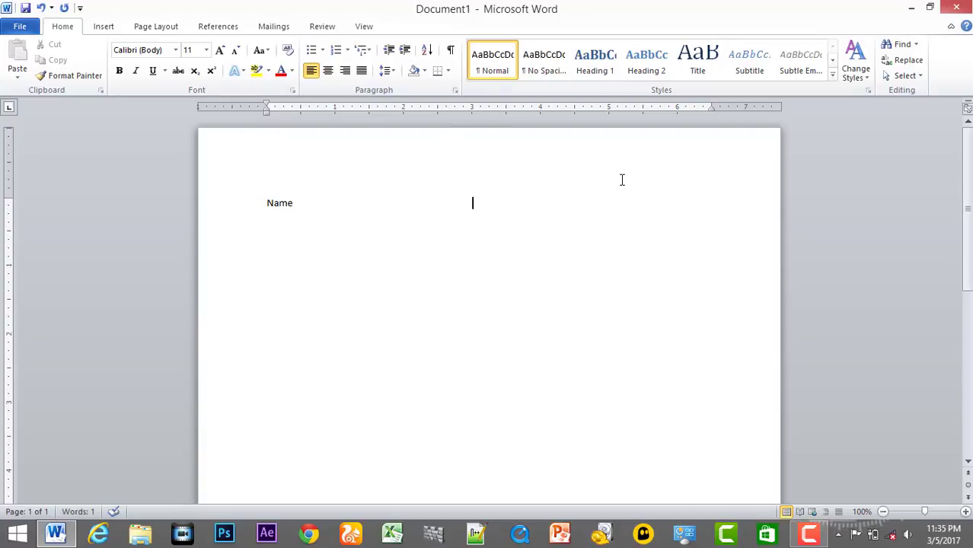
{"action": "type", "text": "Age"}
{"action": "key", "text": "Tab"}
{"action": "key", "text": "Tab"}
{"action": "key", "text": "Tab"}
{"action": "type", "text": "Salary"}
- Make the heading line bold and start a new line below it
{"action": "left_click", "coordinate": [250, 212]}
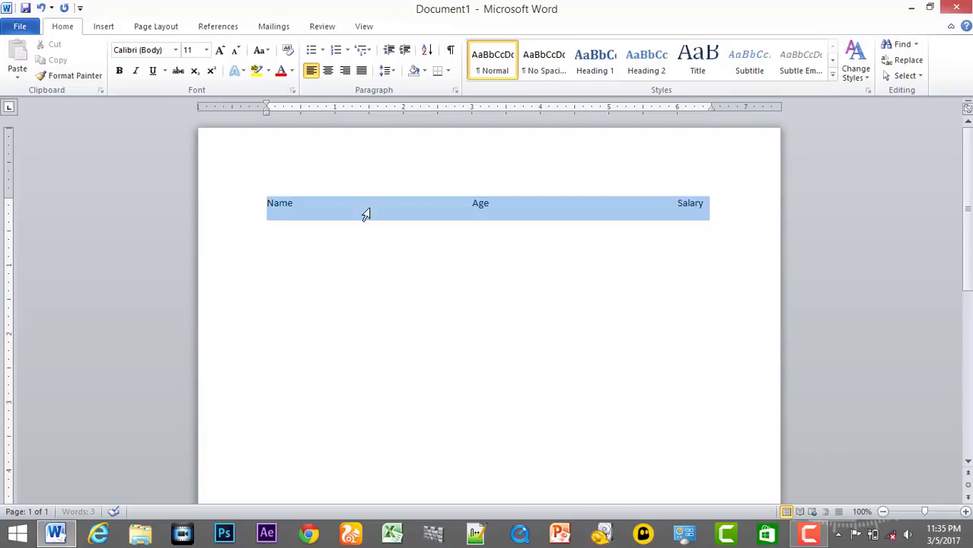
{"action": "left_click", "coordinate": [119, 71]}
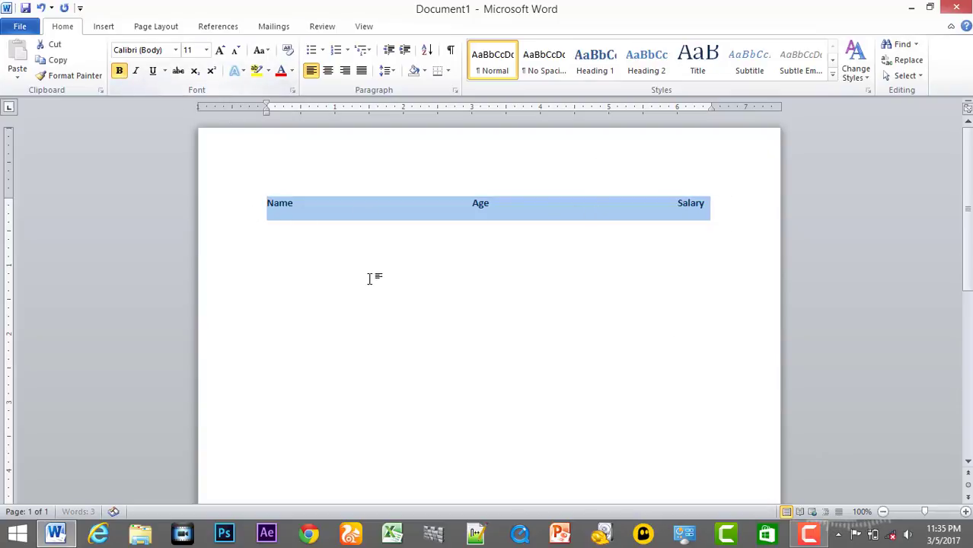
{"action": "left_click", "coordinate": [724, 210]}
{"action": "key", "text": "Return"}
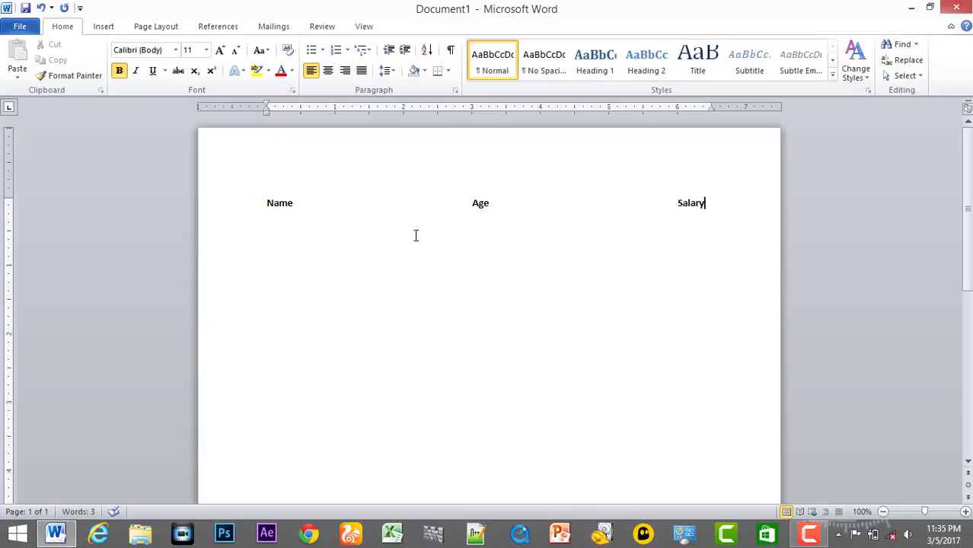
{"action": "left_click_drag", "start_coordinate": [295, 202], "coordinate": [676, 206]}
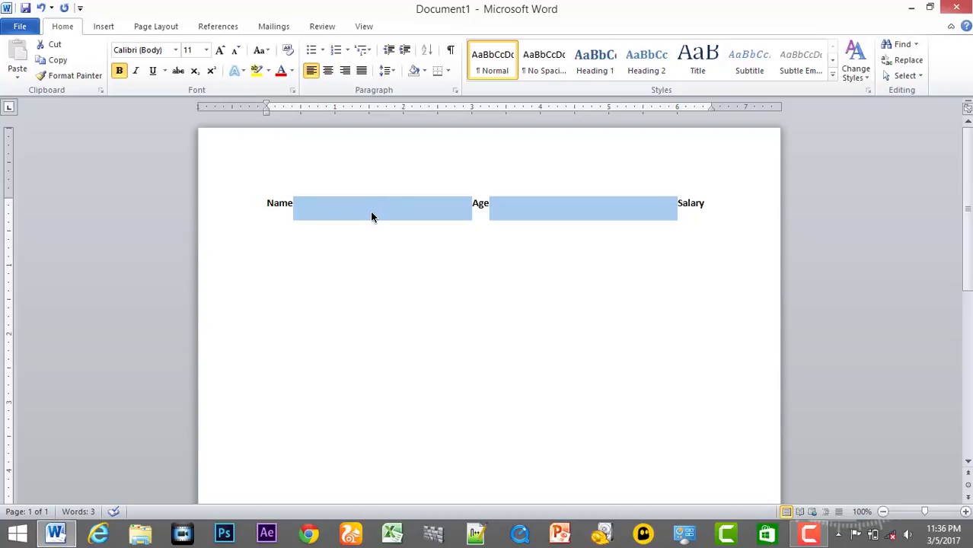
{"action": "left_click", "coordinate": [739, 212]}
{"action": "key", "text": "Return"}
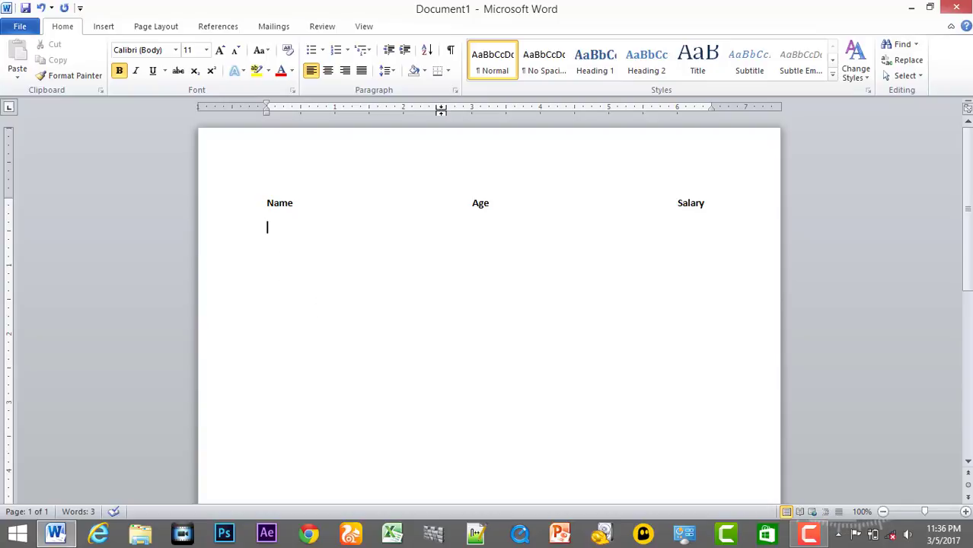
- Set a left-aligned tab stop at 3" without a leader for the new line
{"action": "left_click", "coordinate": [455, 92]}
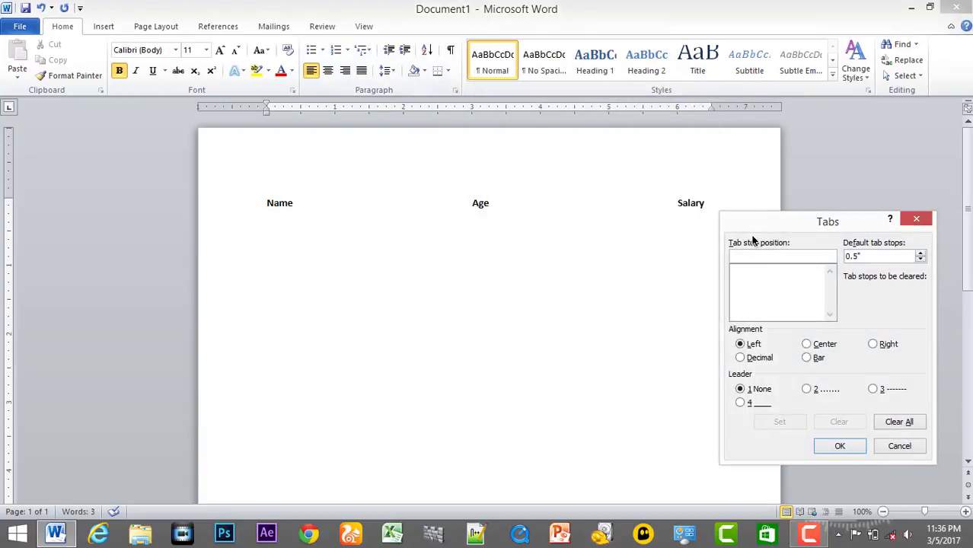
{"action": "left_click_drag", "start_coordinate": [747, 226], "coordinate": [427, 373]}
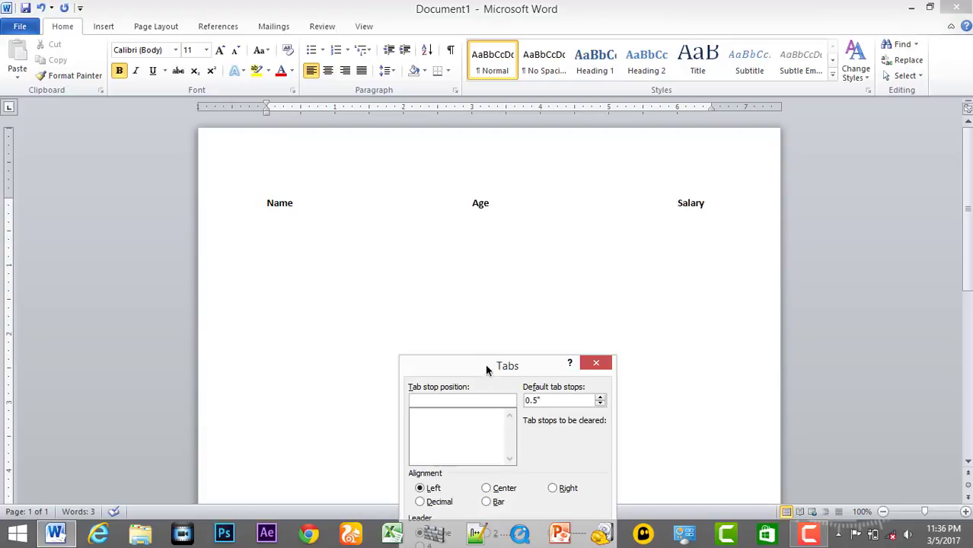
{"action": "left_click_drag", "start_coordinate": [486, 366], "coordinate": [672, 262]}
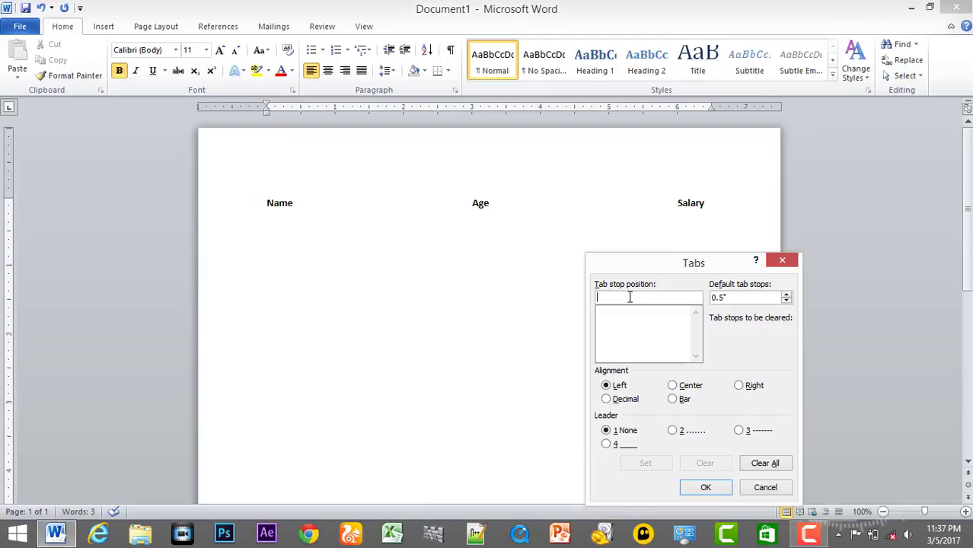
{"action": "type", "text": "3"}
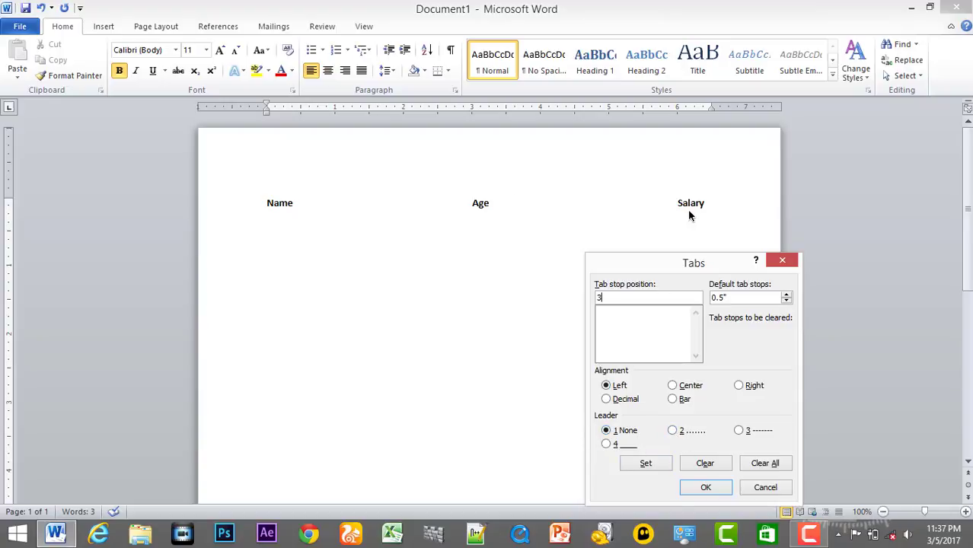
{"action": "left_click", "coordinate": [643, 463]}
- Add a right-aligned tab stop at 6" with the dashed leader (style 3) and apply the tab settings
{"action": "left_click", "coordinate": [739, 386]}
{"action": "left_click_drag", "start_coordinate": [615, 296], "coordinate": [566, 290]}
{"action": "type", "text": "6"}
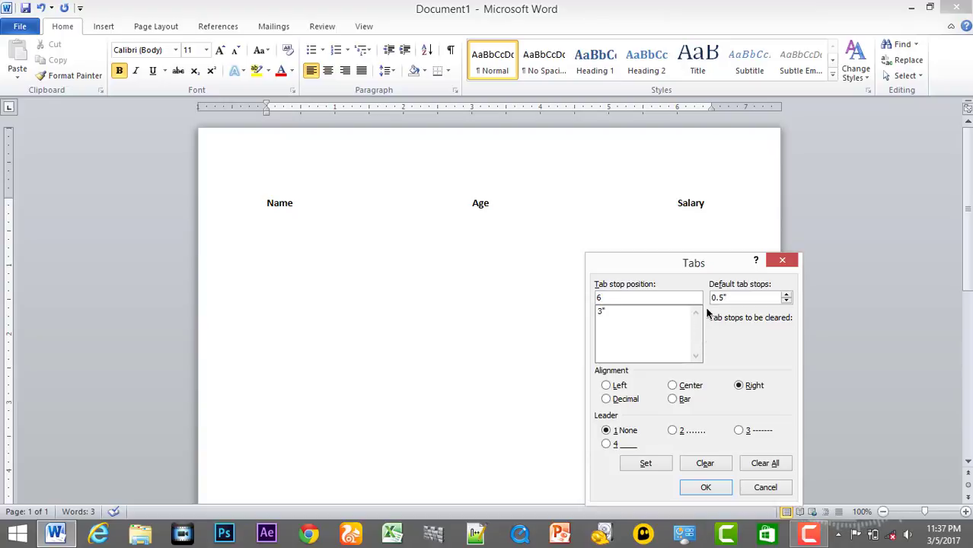
{"action": "left_click", "coordinate": [739, 386]}
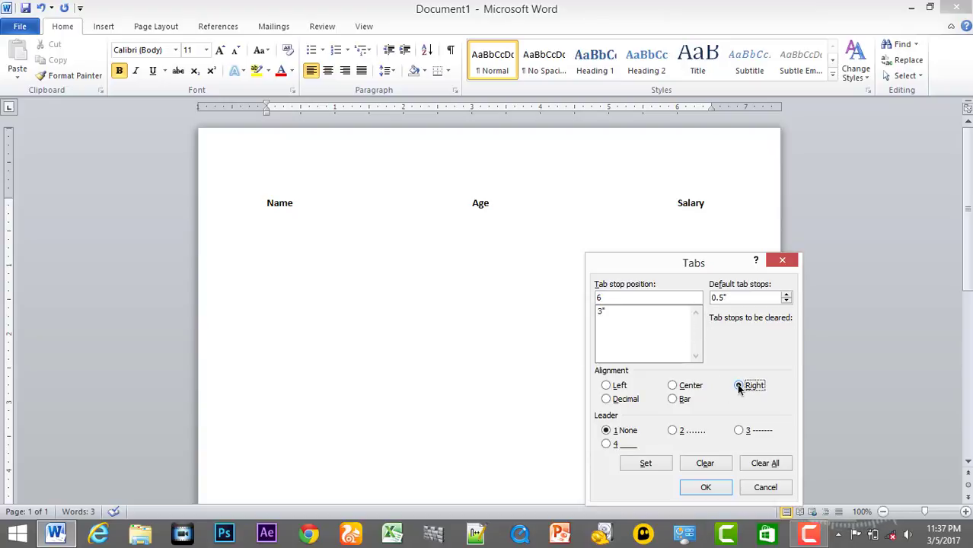
{"action": "left_click", "coordinate": [739, 431]}
{"action": "left_click", "coordinate": [644, 466]}
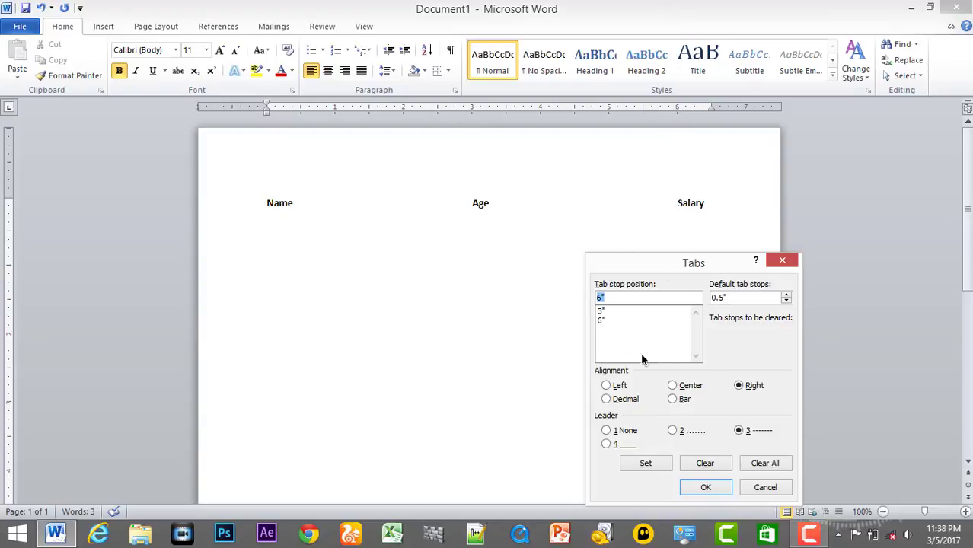
{"action": "left_click", "coordinate": [706, 487]}
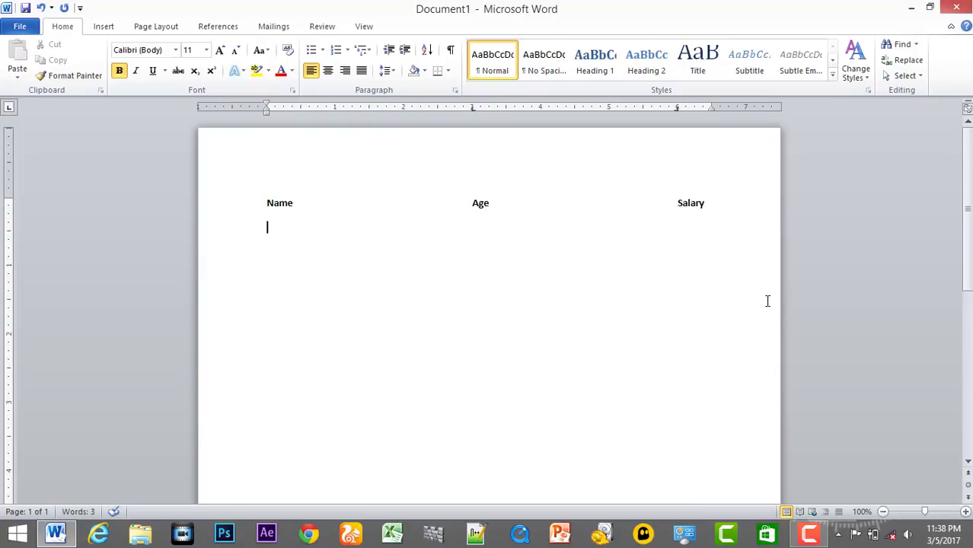
- Fill in the first row with a person's name, age 23 and salary 36000 at the tab stops
{"action": "type", "text": "Sutharshan"}
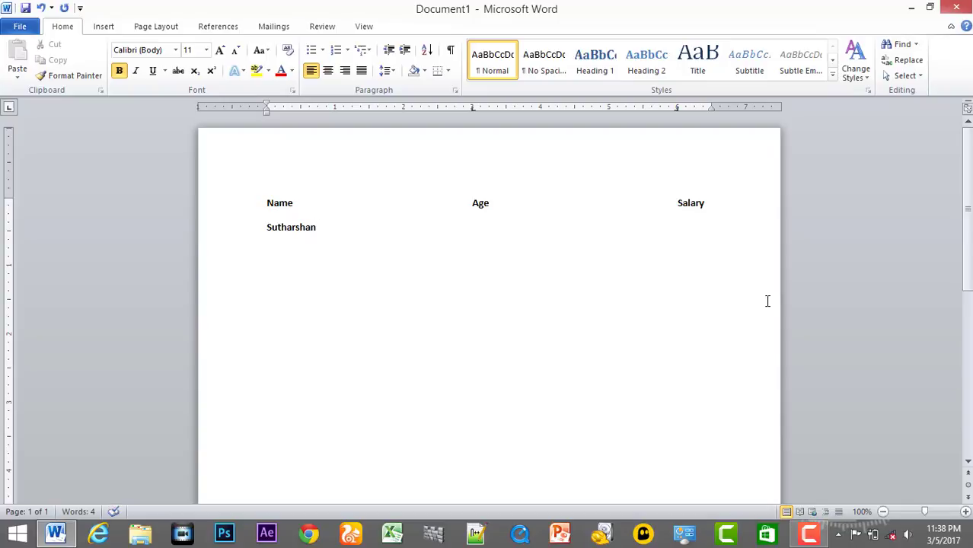
{"action": "key", "text": "Tab"}
{"action": "type", "text": "23"}
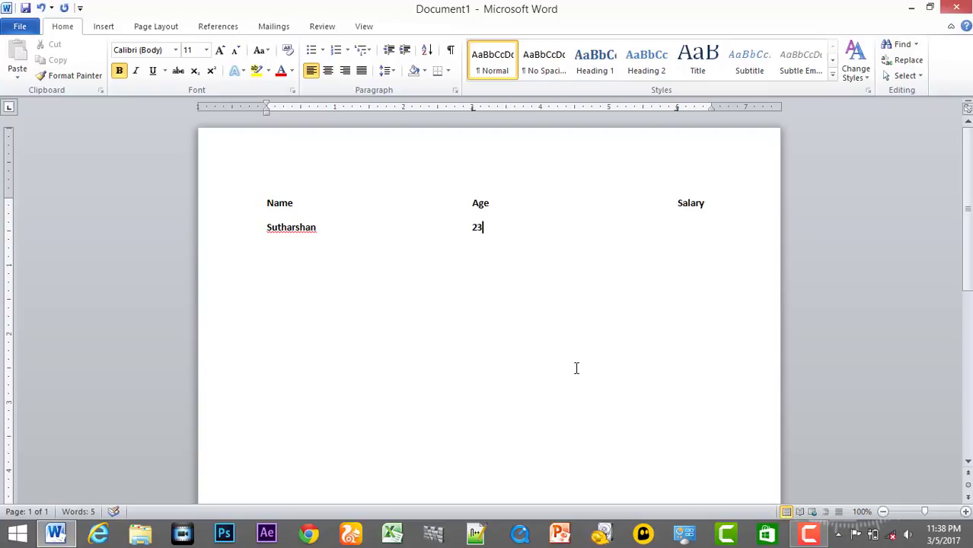
{"action": "key", "text": "Tab"}
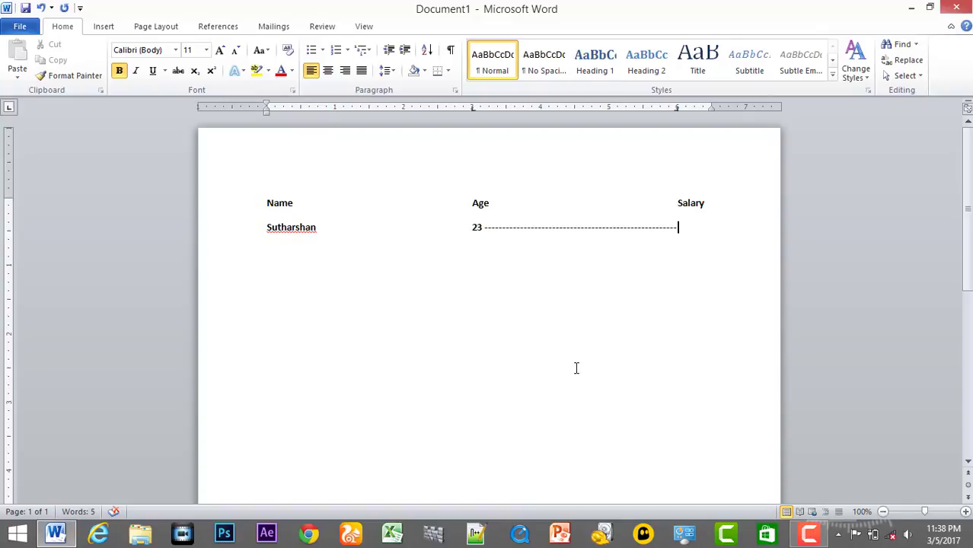
{"action": "type", "text": "2"}
{"action": "key", "text": "BackSpace"}
{"action": "type", "text": "36000"}
{"action": "key", "text": "Return"}
- Fill in the second row with a person's name, age 24 and salary 96000 at the tab stops
{"action": "type", "text": "Kanna"}
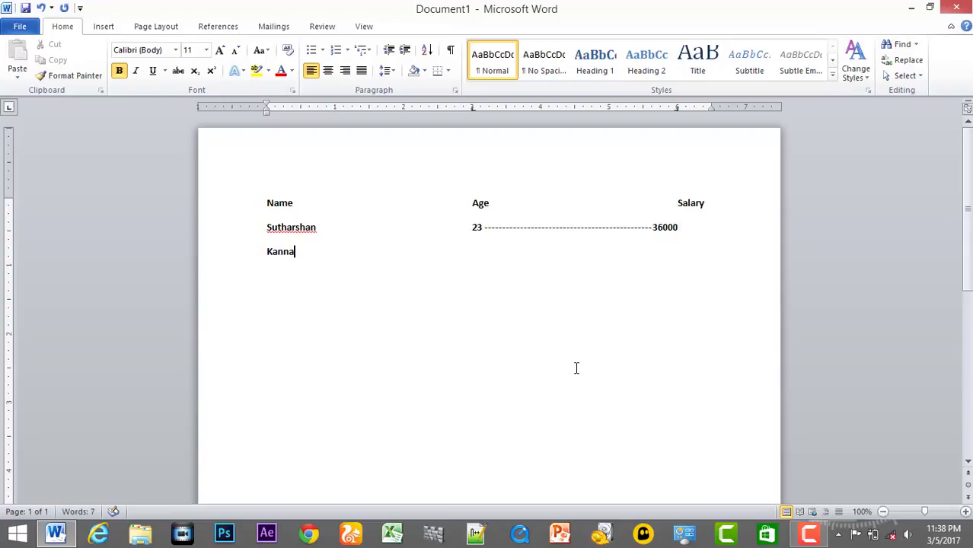
{"action": "key", "text": "Tab"}
{"action": "type", "text": "24"}
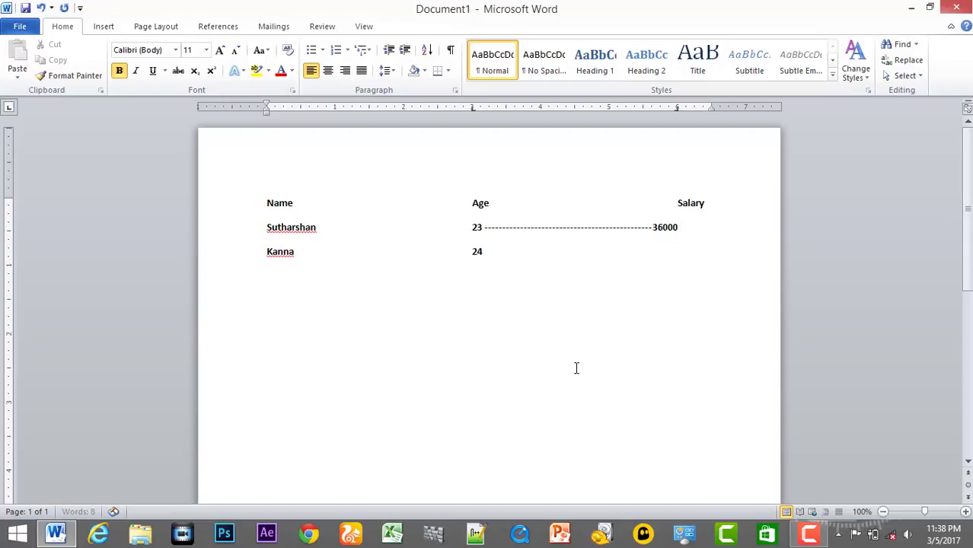
{"action": "key", "text": "Tab"}
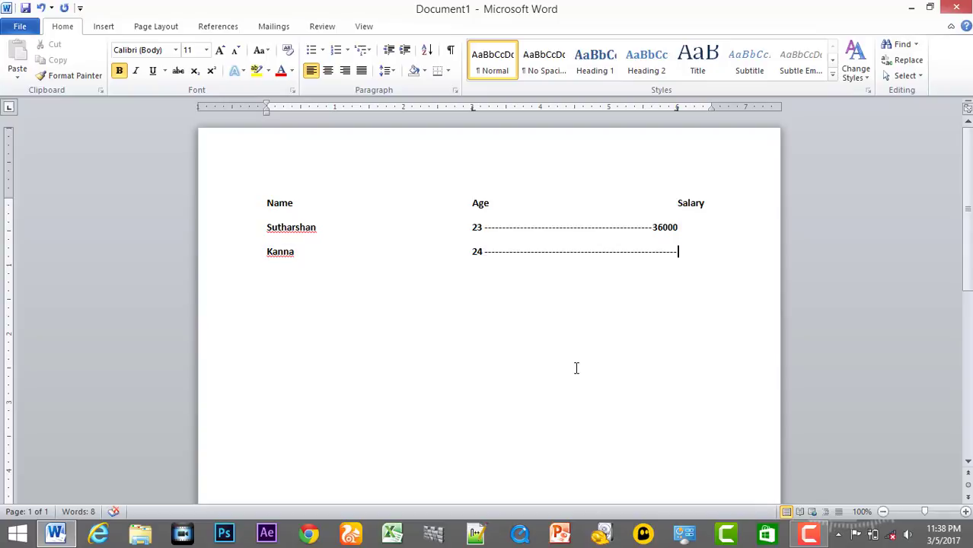
{"action": "type", "text": "96000"}
{"action": "key", "text": "Return"}
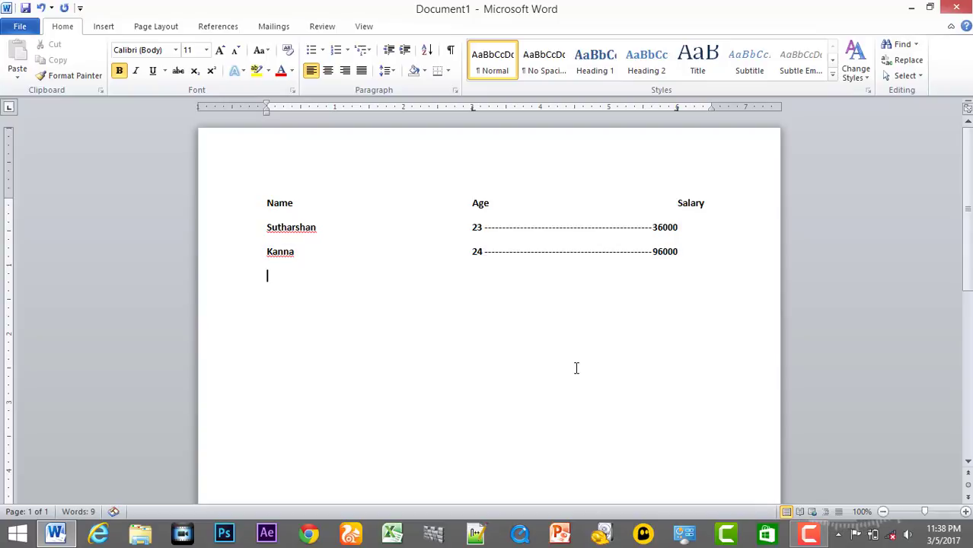
- Fill in the third row with a person's name, age 23 and salary 85000, and start another line
{"action": "type", "text": "Sutha\t"}
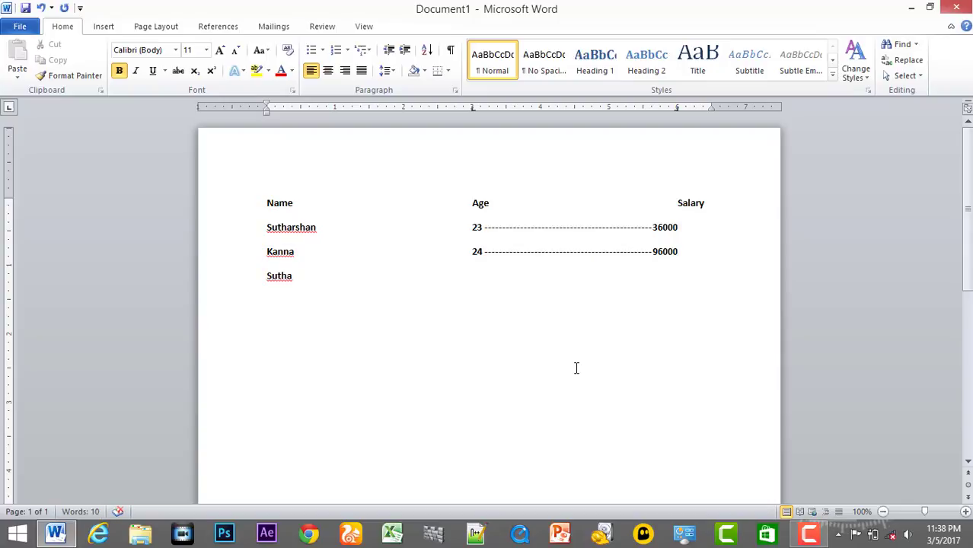
{"action": "type", "text": "23"}
{"action": "key", "text": "Tab"}
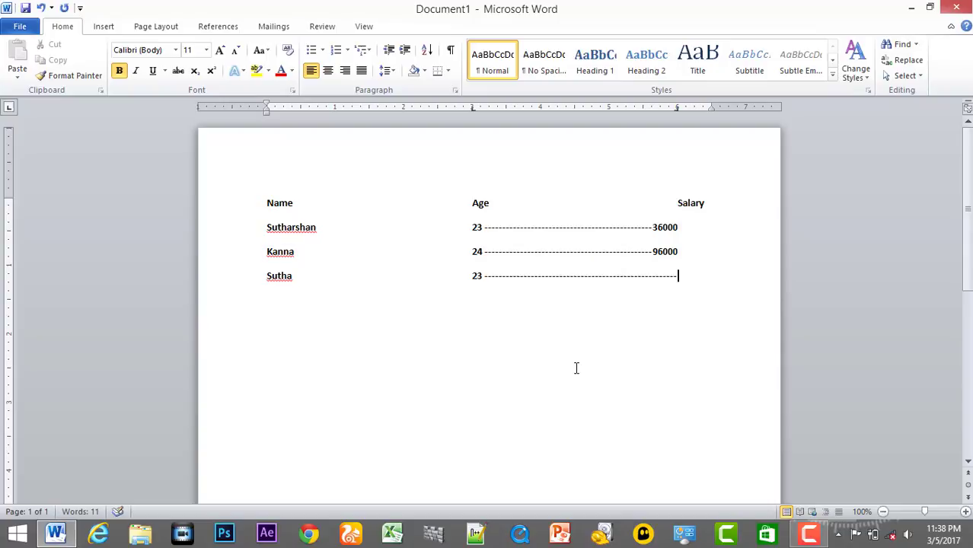
{"action": "type", "text": "85000"}
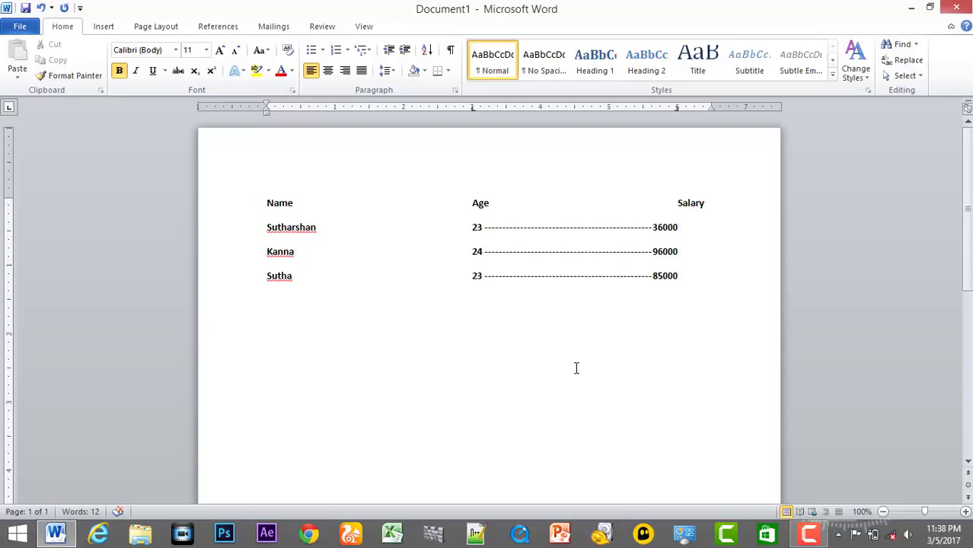
{"action": "key", "text": "Return"}
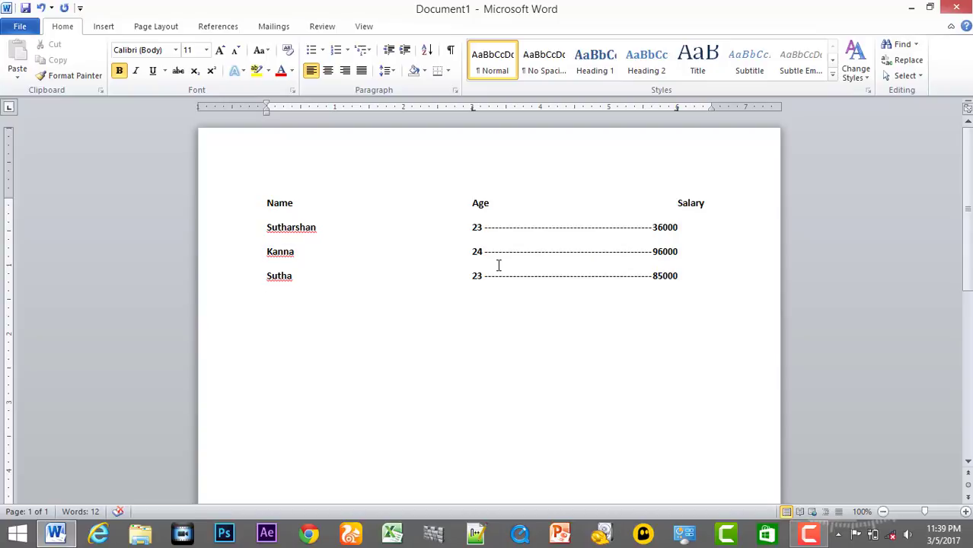
- Close the name, age and salary document without saving the changes
{"action": "left_click", "coordinate": [958, 8]}
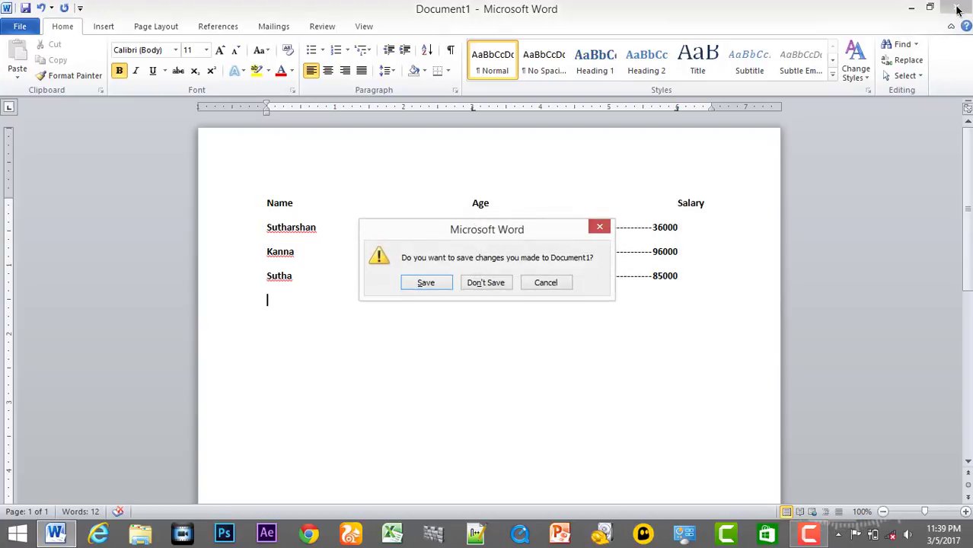
{"action": "left_click", "coordinate": [493, 284]}
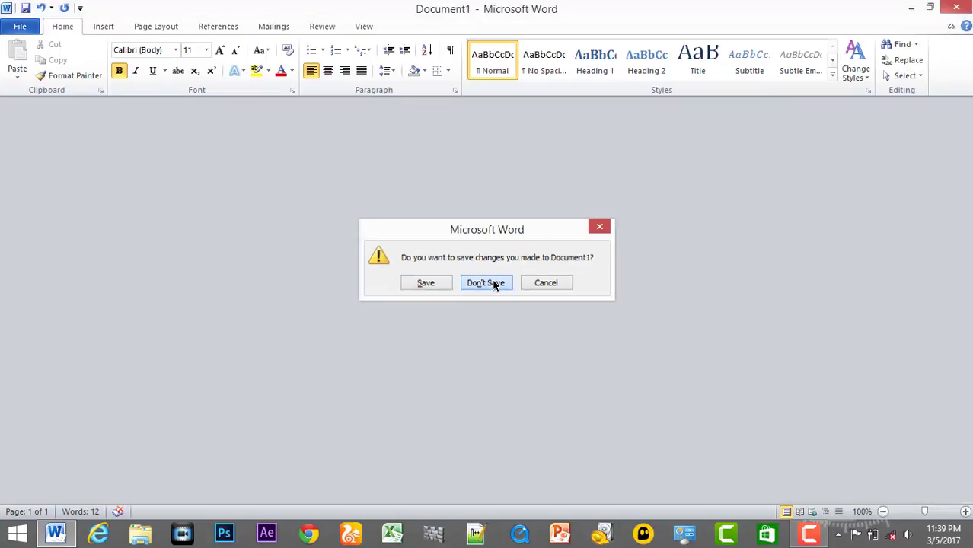
{"action": "right_click", "coordinate": [400, 126]}
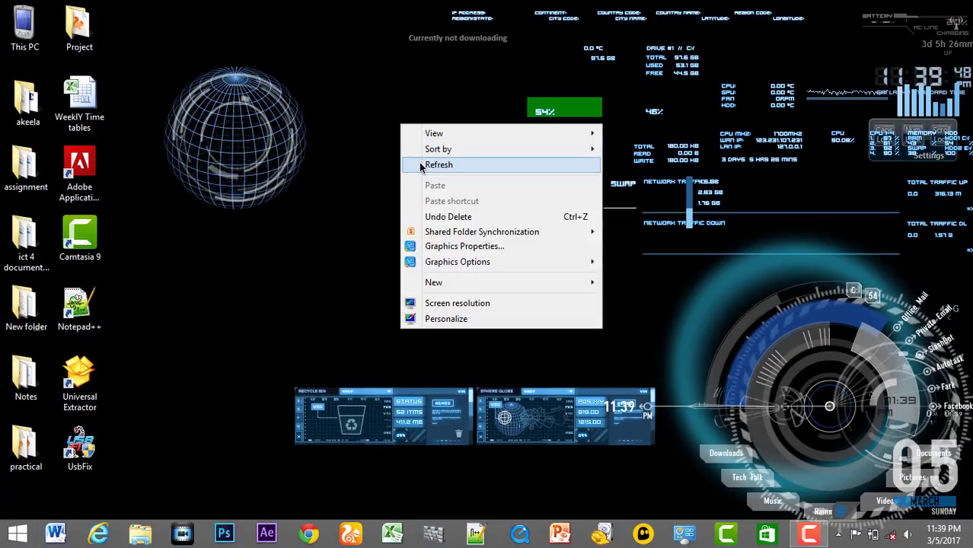
{"action": "left_click", "coordinate": [420, 166]}
{"action": "right_click", "coordinate": [387, 122]}
{"action": "left_click", "coordinate": [404, 162]}
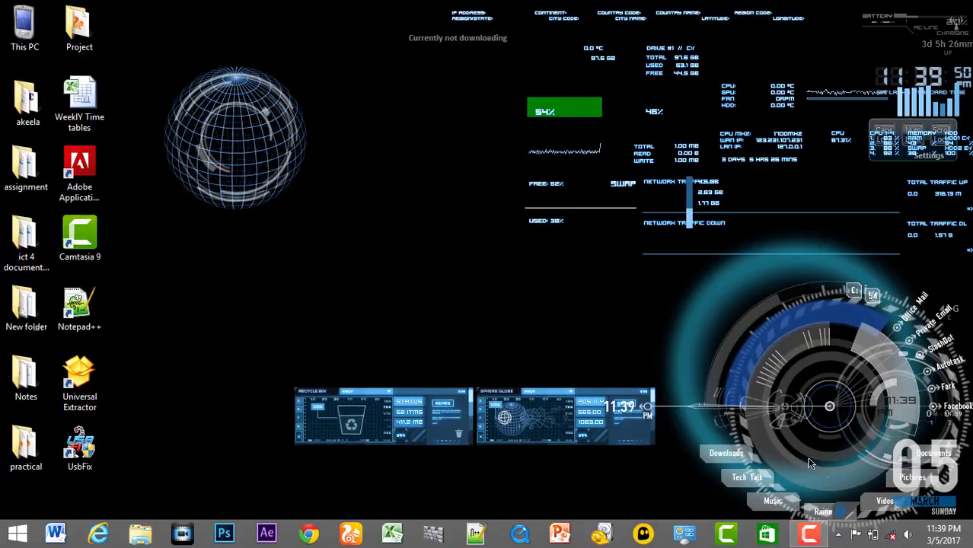